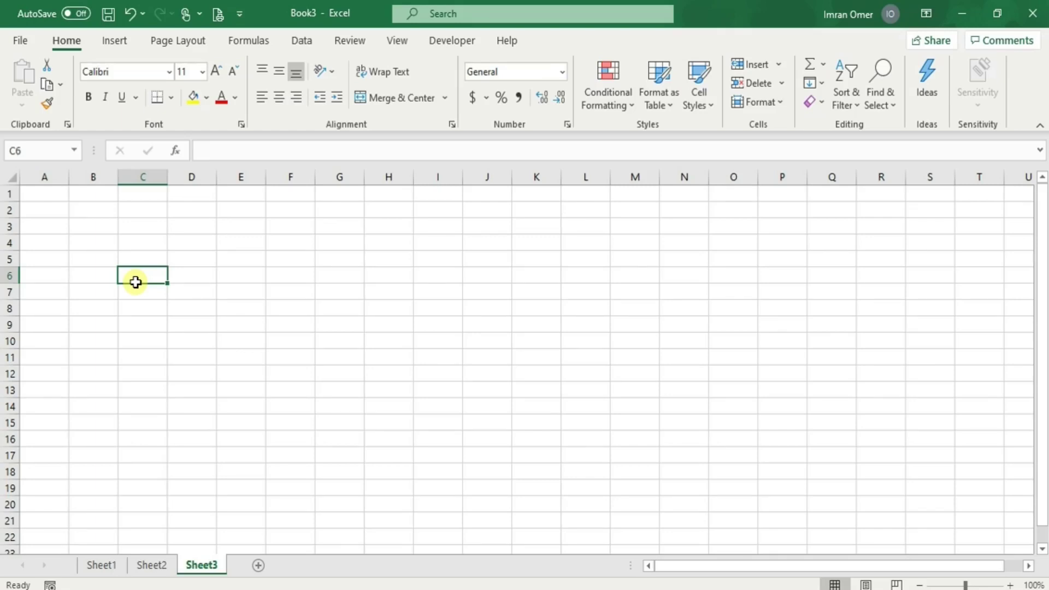
# Enter the months January through May down column E, starting in E4.
pyautogui.click(186, 236)
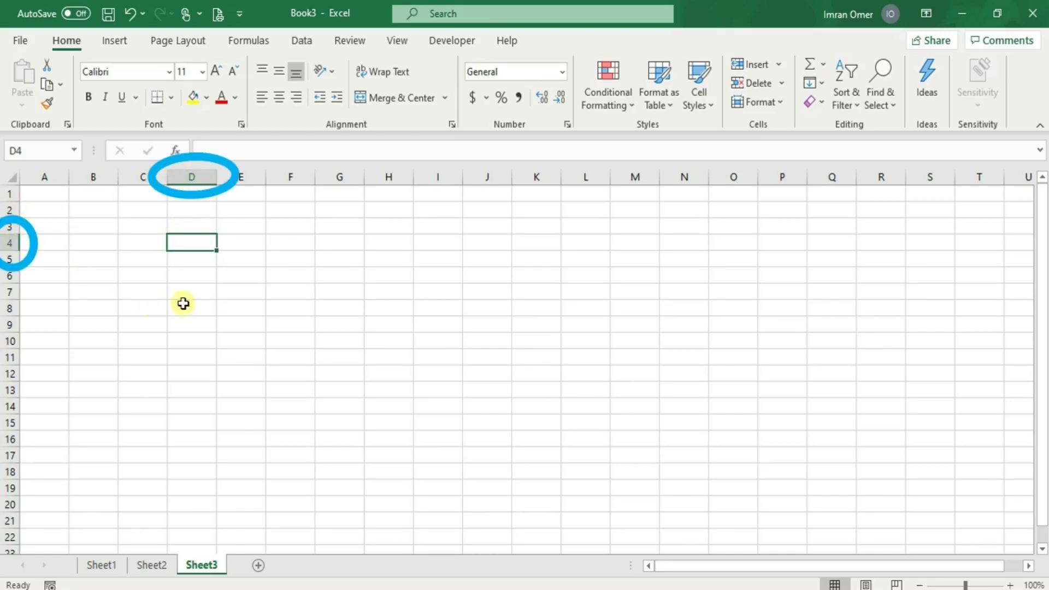
pyautogui.click(250, 240)
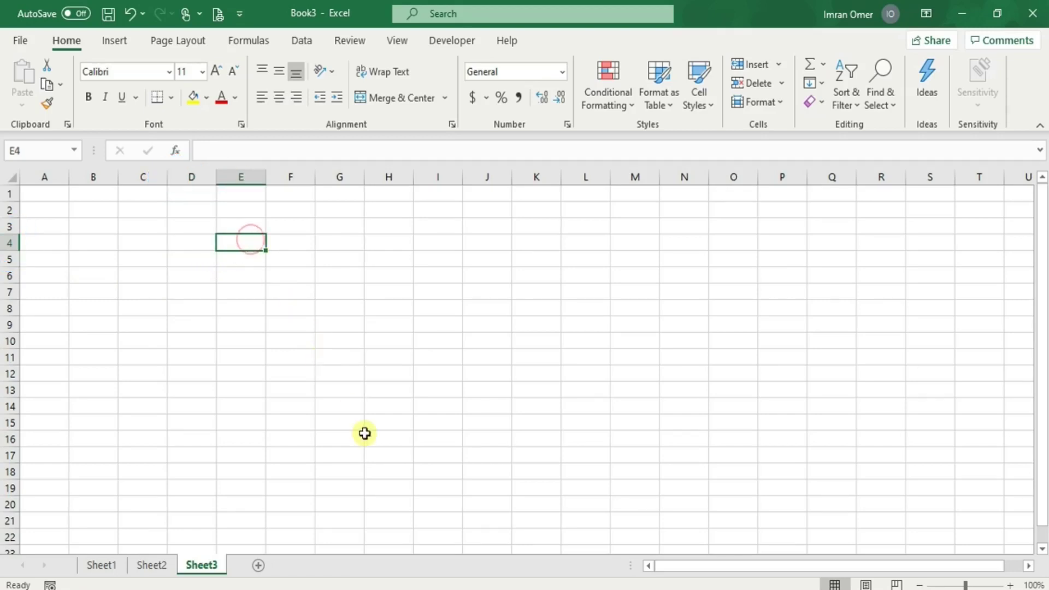
pyautogui.write('Jauar')
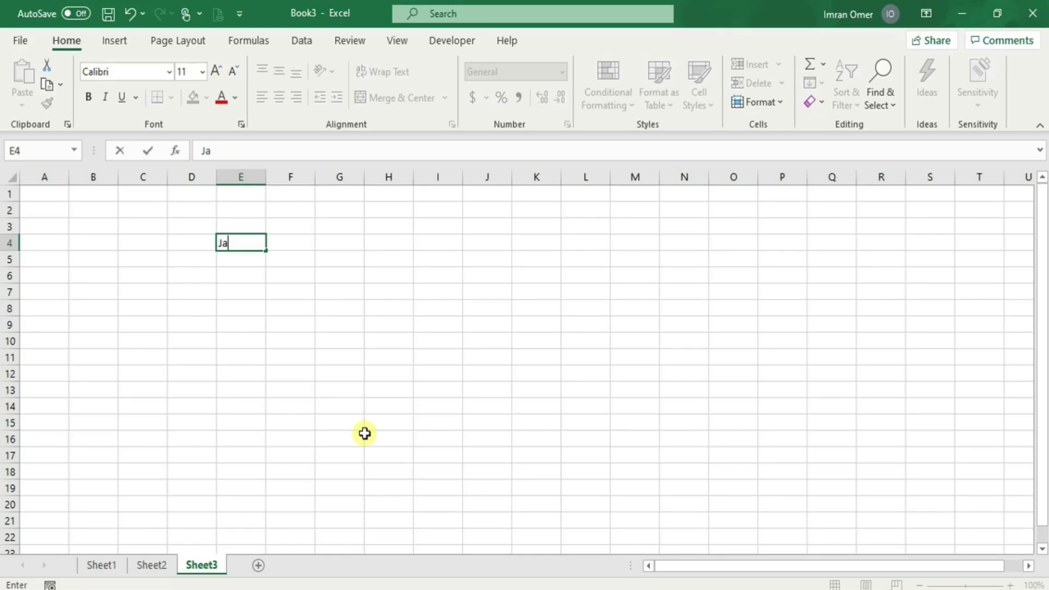
pyautogui.write('uary')
pyautogui.press('Return')
pyautogui.write('Febru')
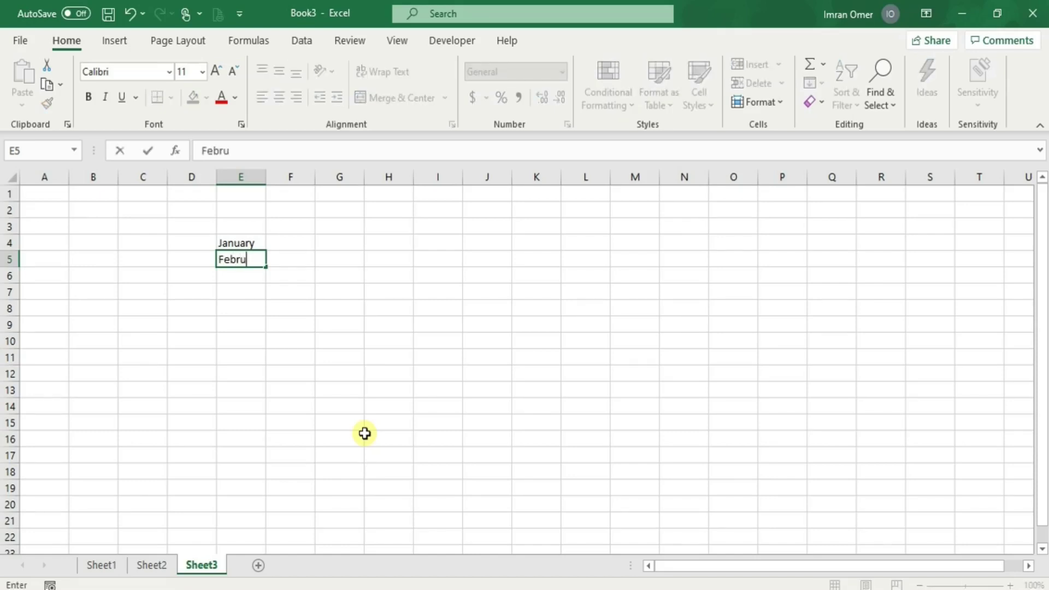
pyautogui.press('Return')
pyautogui.write('March')
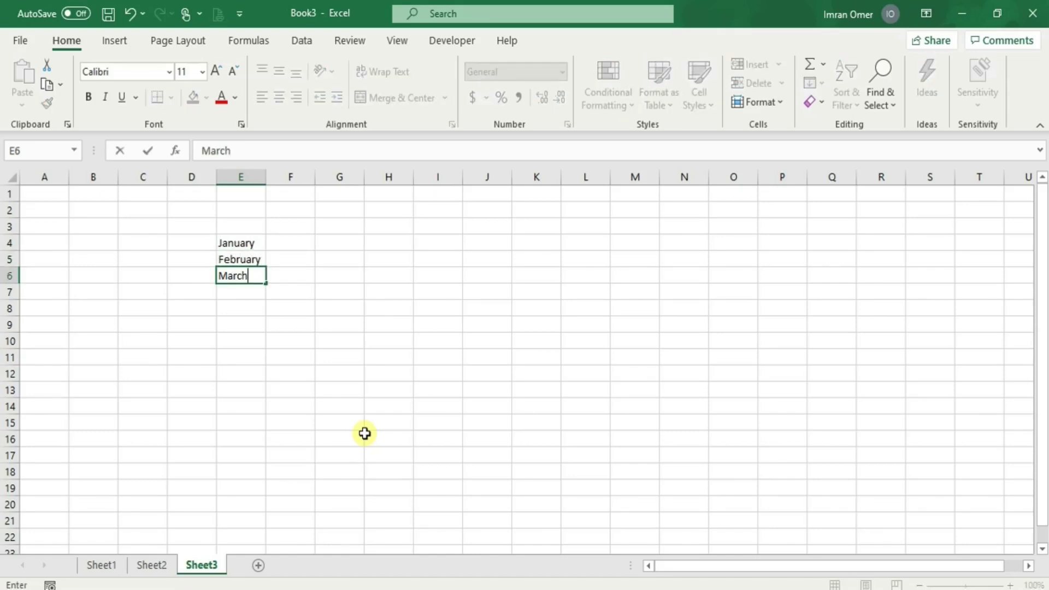
pyautogui.press('Return')
pyautogui.write('Ap')
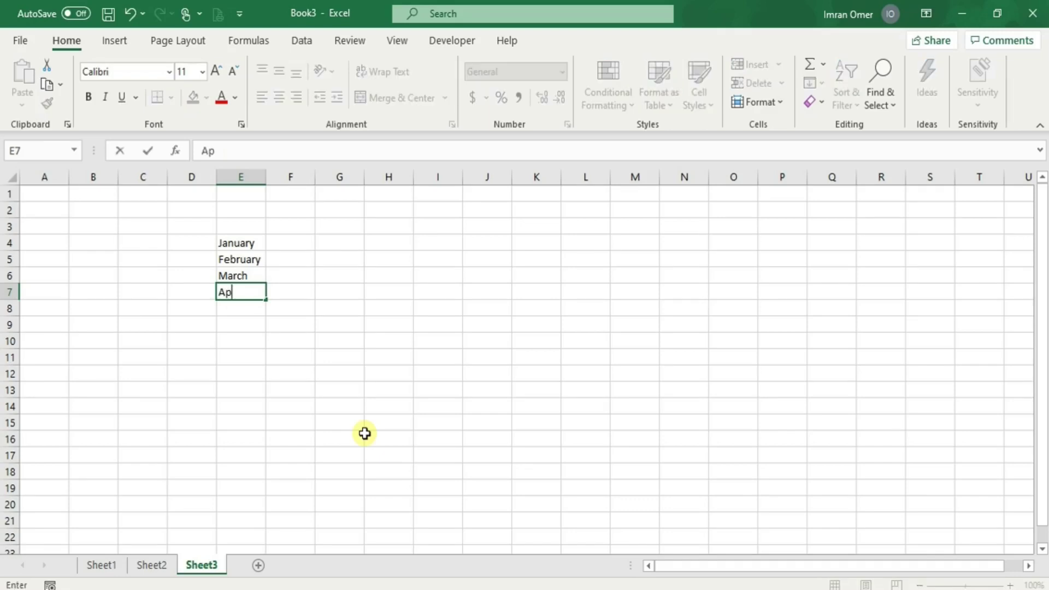
pyautogui.write('ril')
pyautogui.press('Return')
pyautogui.write('May')
pyautogui.hotkey('ctrl', 'Return')
pyautogui.press('Return')
# Continue the list with June, July, Aug and September to E12, fixing the September typo.
pyautogui.write('June')
pyautogui.press('Return')
pyautogui.write('July')
pyautogui.press('Return')
pyautogui.write('Au')
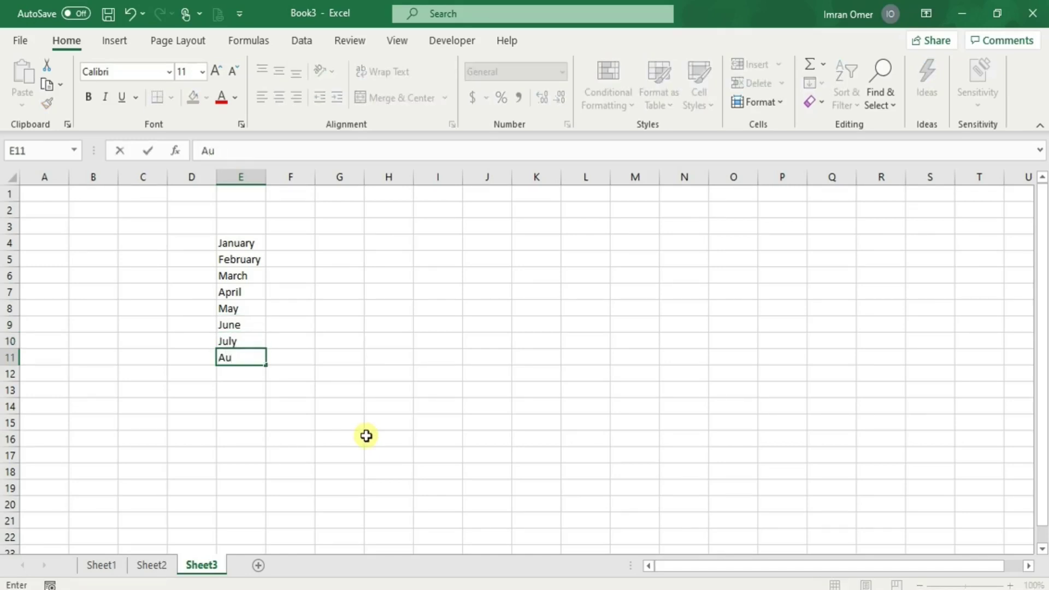
pyautogui.write('g')
pyautogui.press('Return')
pyautogui.write('Sept')
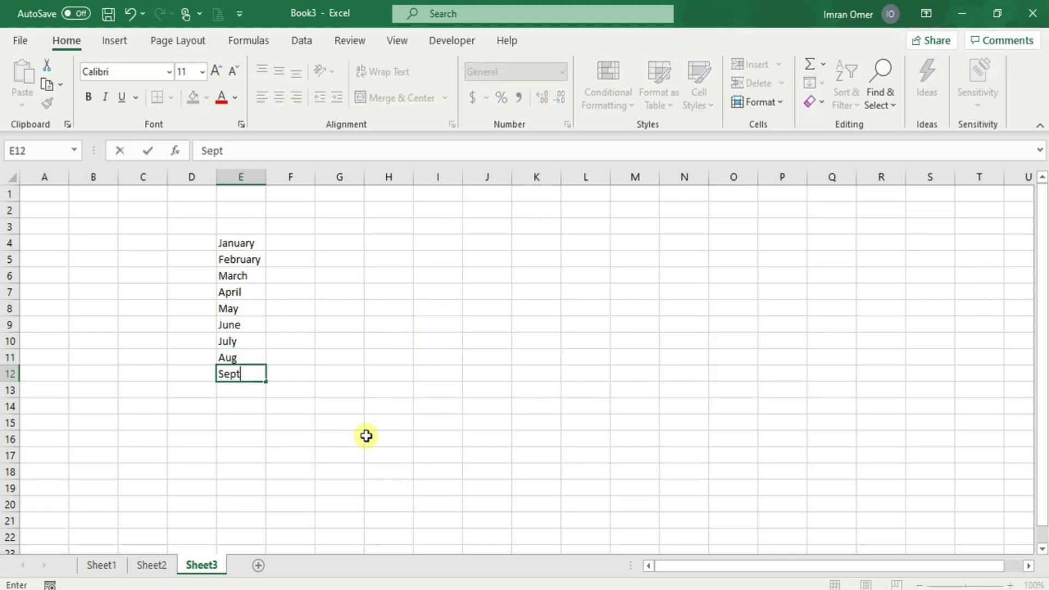
pyautogui.write('emnet')
pyautogui.press('BackSpace')
pyautogui.press('BackSpace')
pyautogui.write('be')
pyautogui.press('Return')
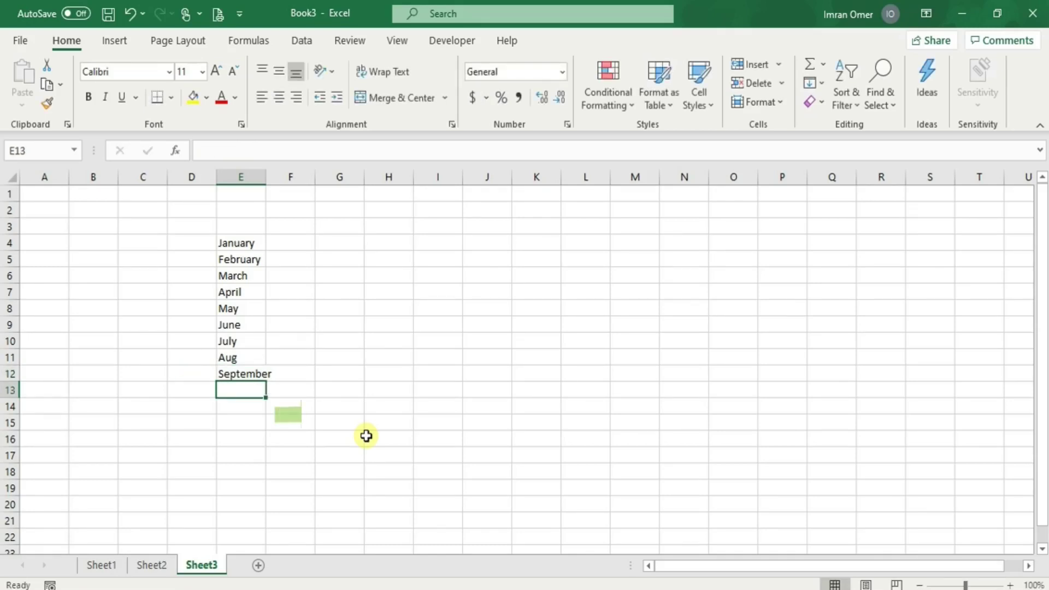
pyautogui.press('Right')
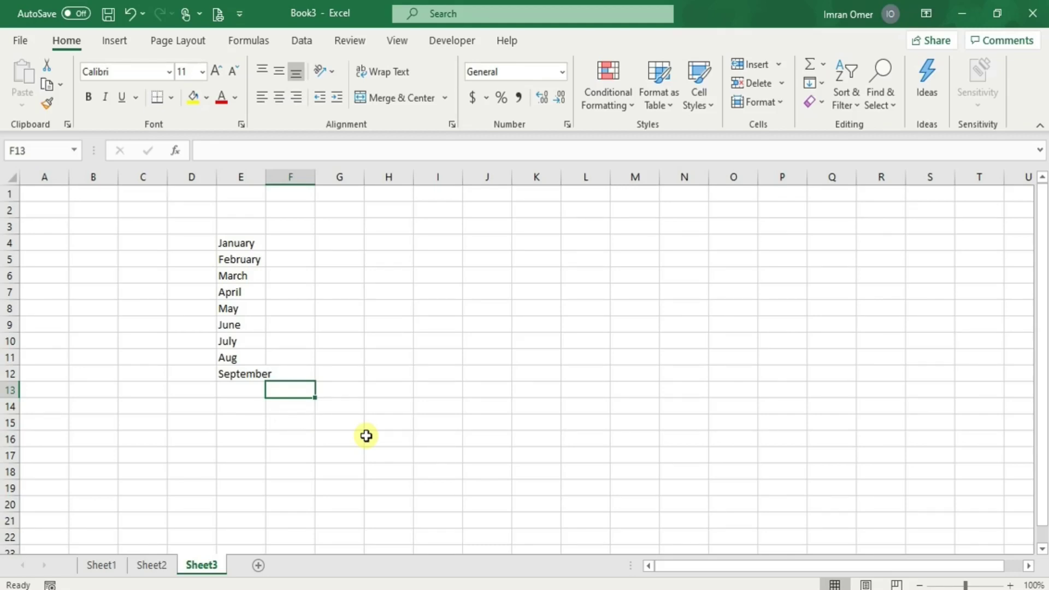
# Number the first months 1 to 4 in F4 through F7.
pyautogui.click(306, 243)
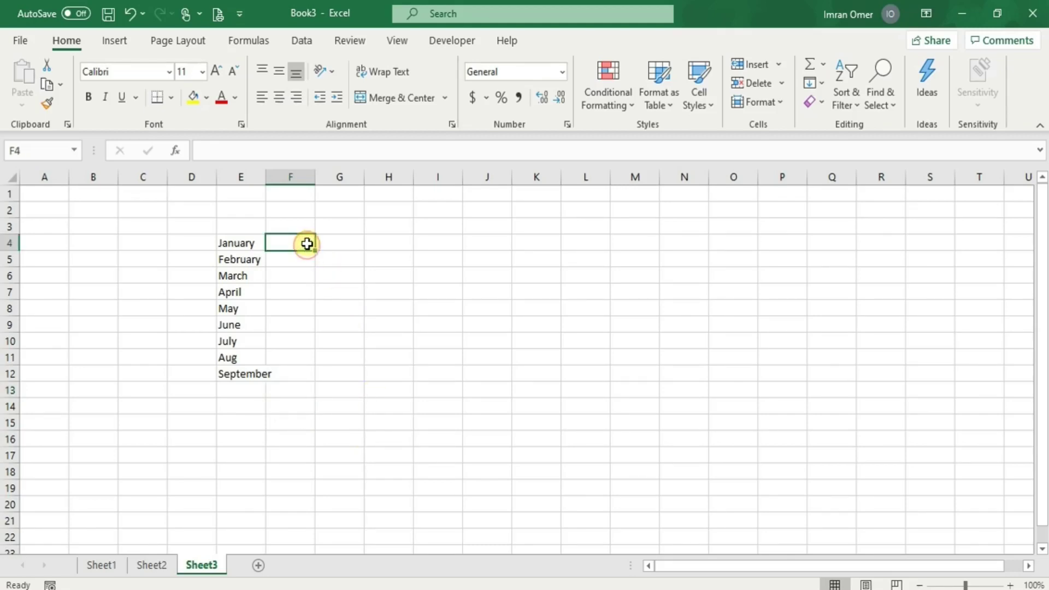
pyautogui.write('1')
pyautogui.press('Return')
pyautogui.write('2')
pyautogui.press('Return')
pyautogui.write('3')
pyautogui.press('Return')
pyautogui.write('4')
pyautogui.press('Return')
# Continue numbering 5 to 9 down to F12 beside September.
pyautogui.write('5')
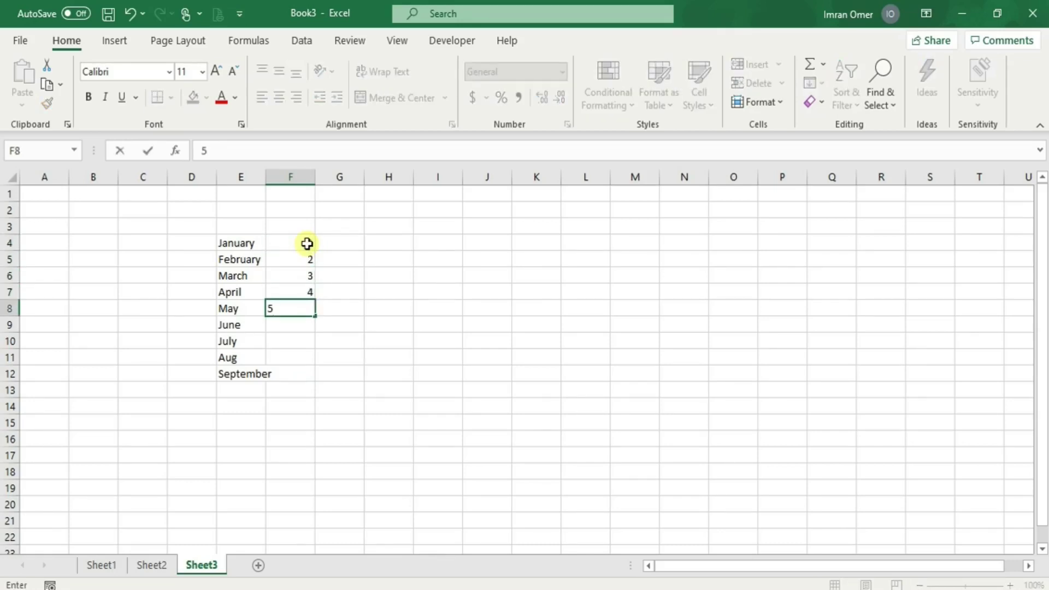
pyautogui.press('Return')
pyautogui.write('6')
pyautogui.press('Return')
pyautogui.write('4')
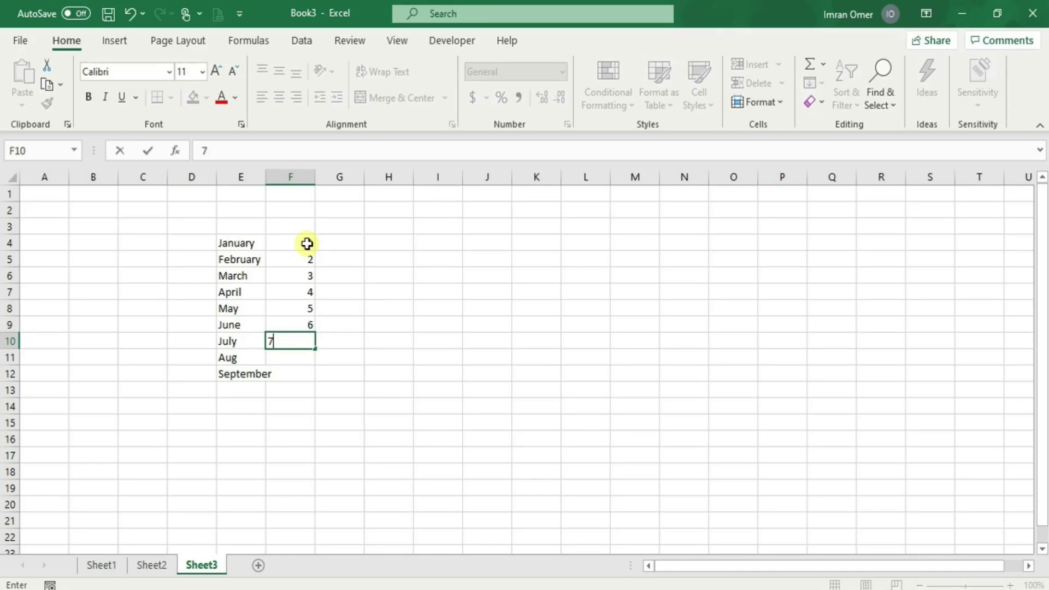
pyautogui.press('Return')
pyautogui.write('8')
pyautogui.press('Return')
pyautogui.write('*')
pyautogui.press('Tab')
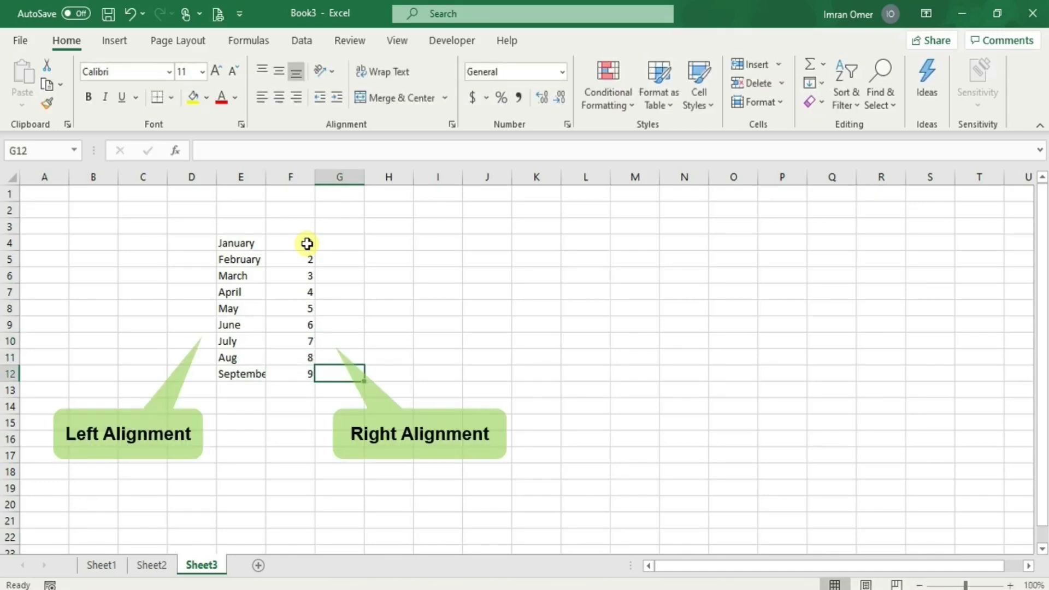
pyautogui.press('Return')
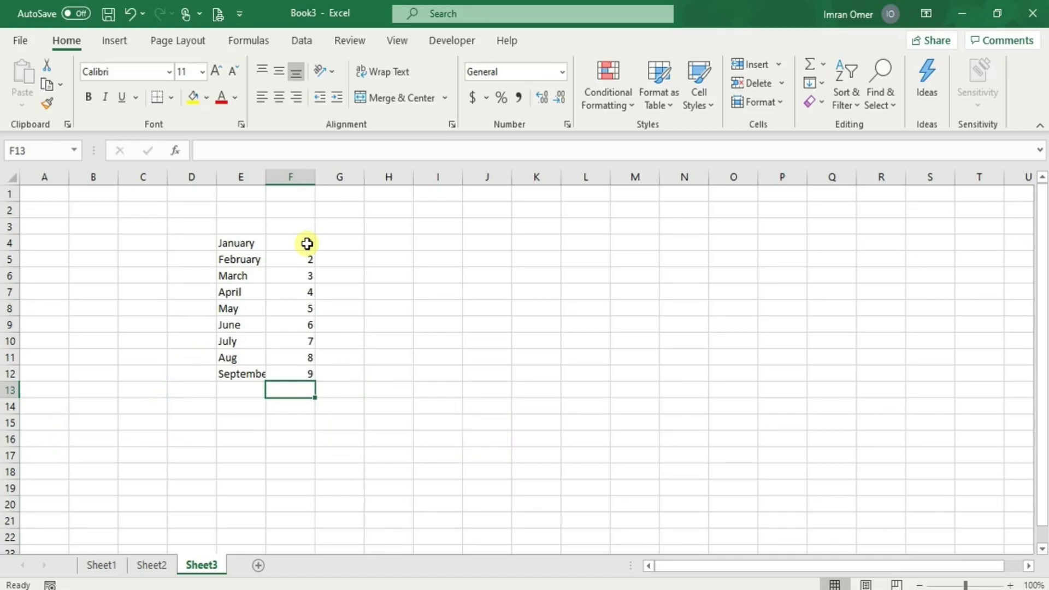
# Enter 10 in F13, retype it, delete it, then cancel a new entry with Esc.
pyautogui.write('10')
pyautogui.press('Return')
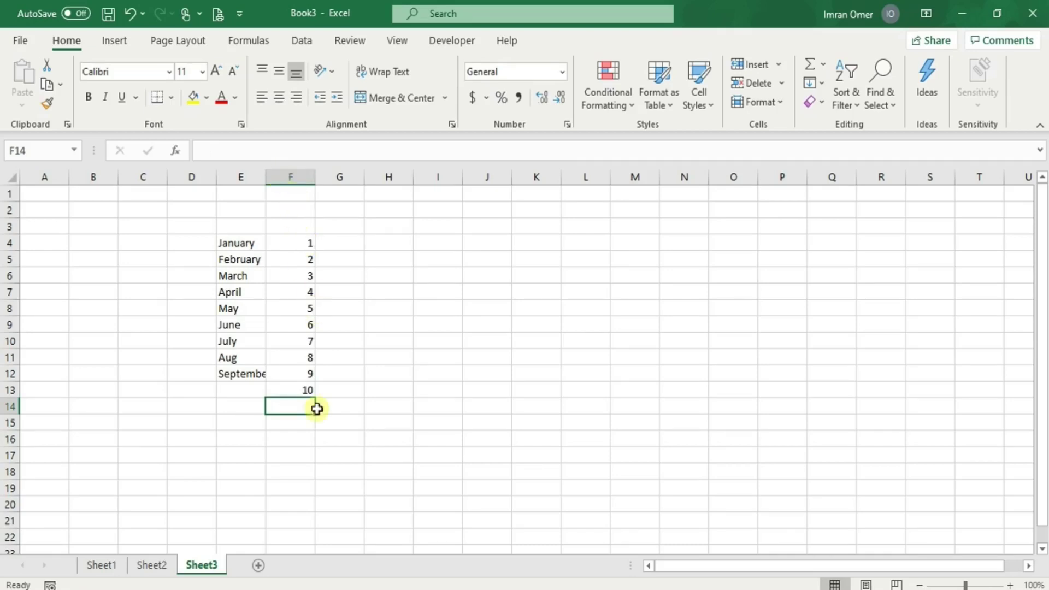
pyautogui.click(304, 392)
pyautogui.write('10')
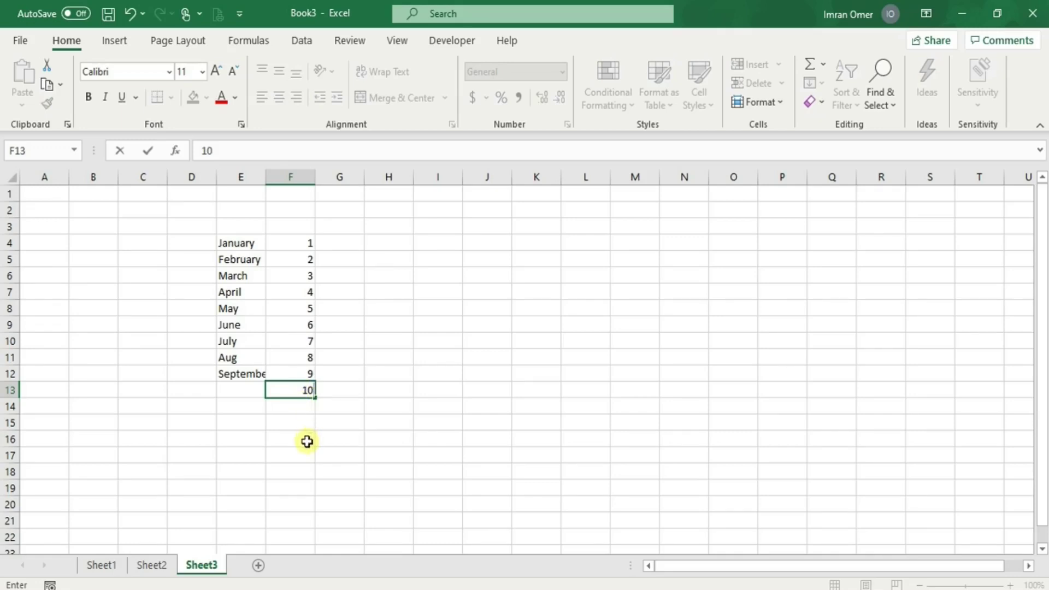
pyautogui.hotkey('ctrl', 'Return')
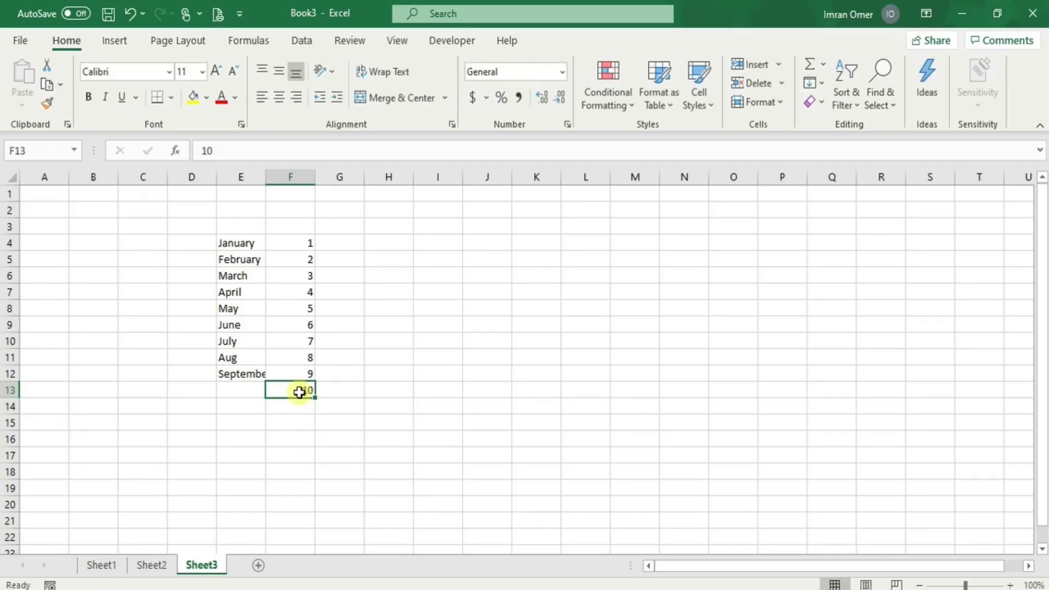
pyautogui.press('Delete')
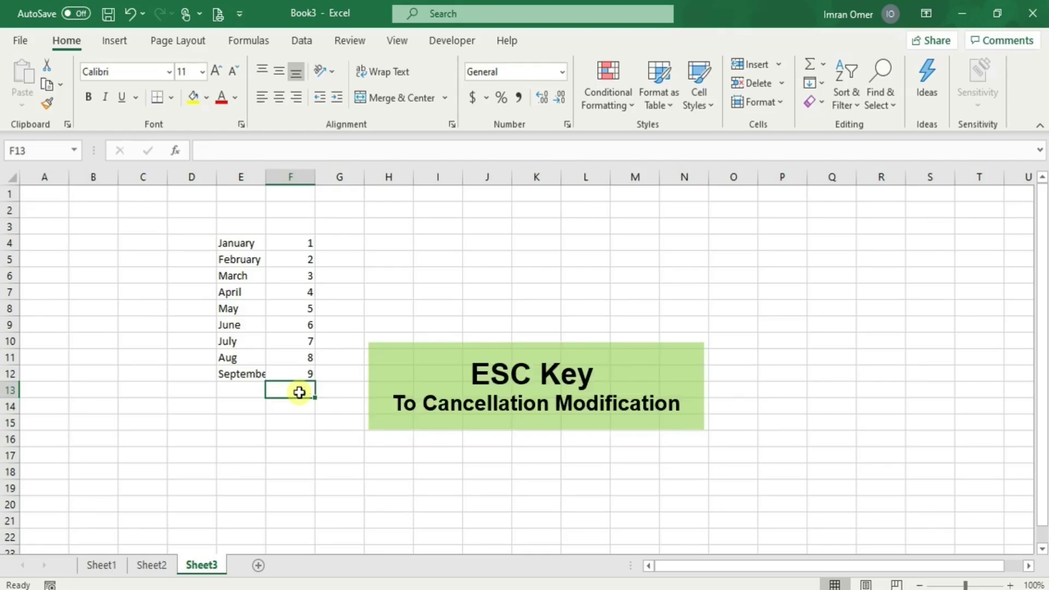
pyautogui.write('10')
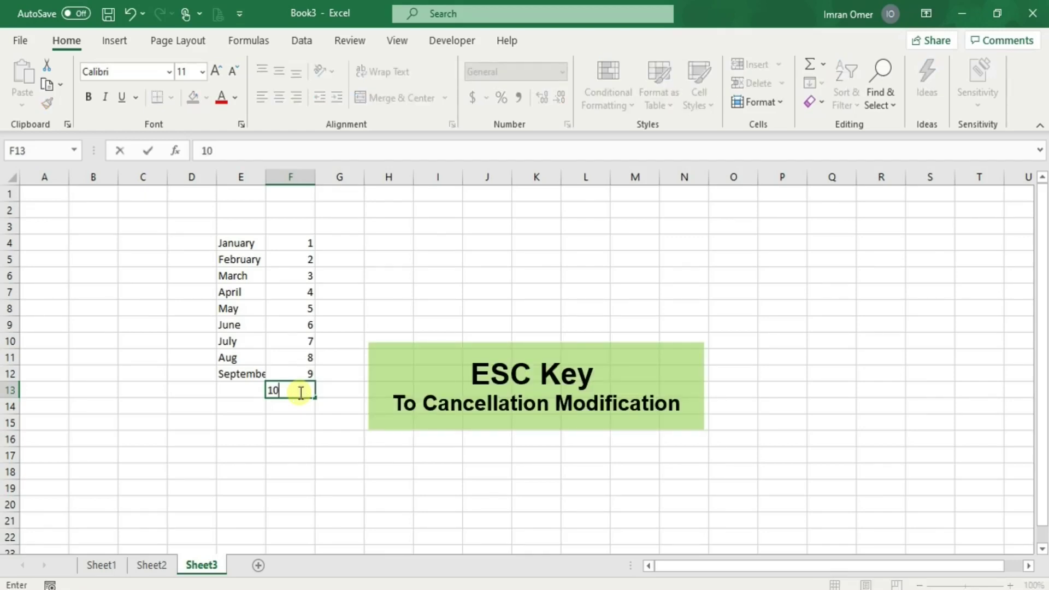
pyautogui.press('Escape')
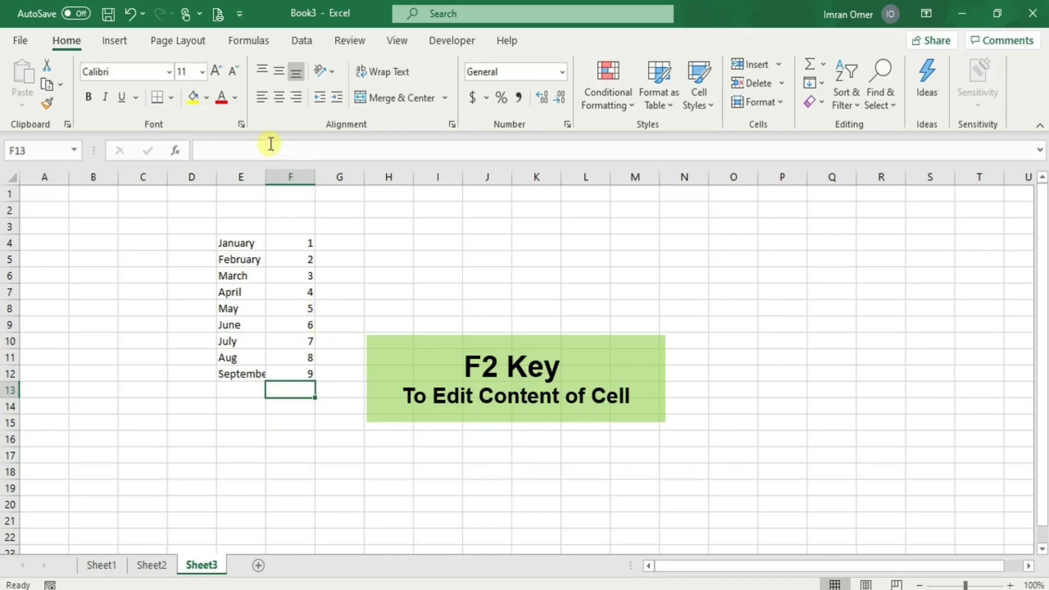
# Edit F13 through the formula bar to =11 and return to that cell.
pyautogui.press('F2')
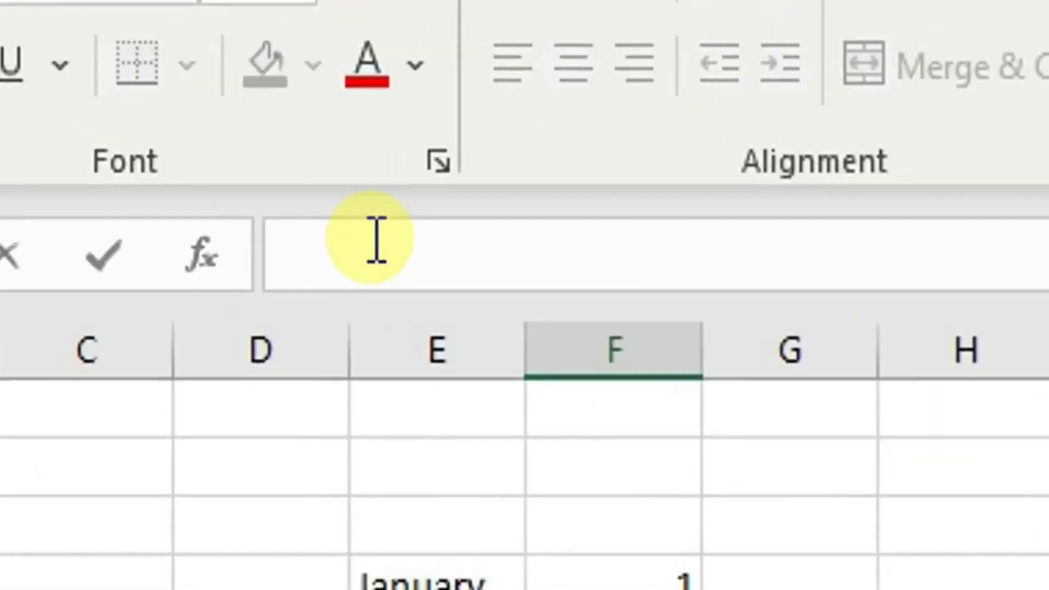
pyautogui.click(377, 241)
pyautogui.write('=')
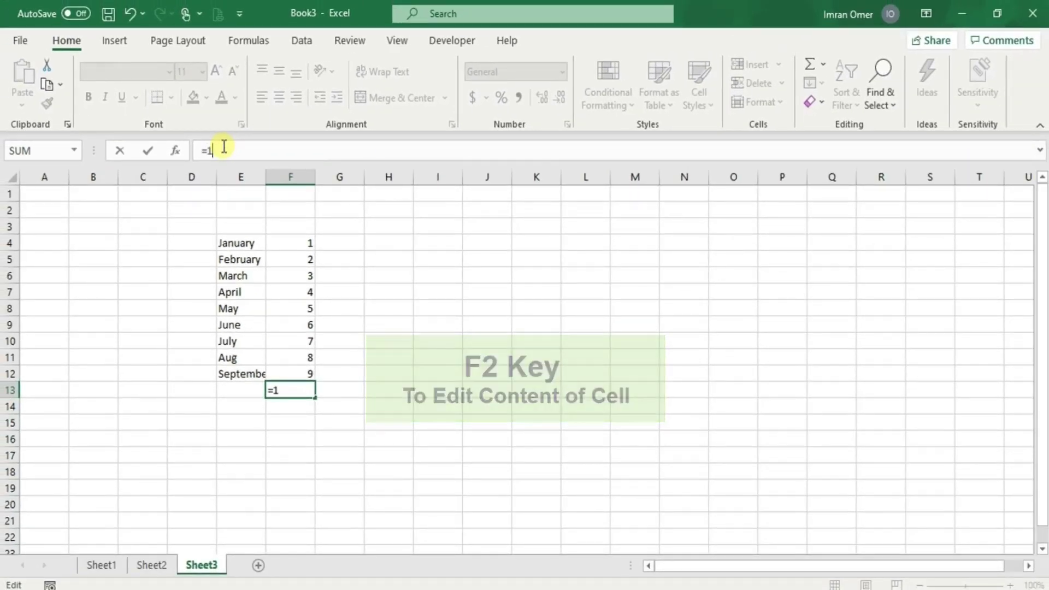
pyautogui.write('11')
pyautogui.press('Return')
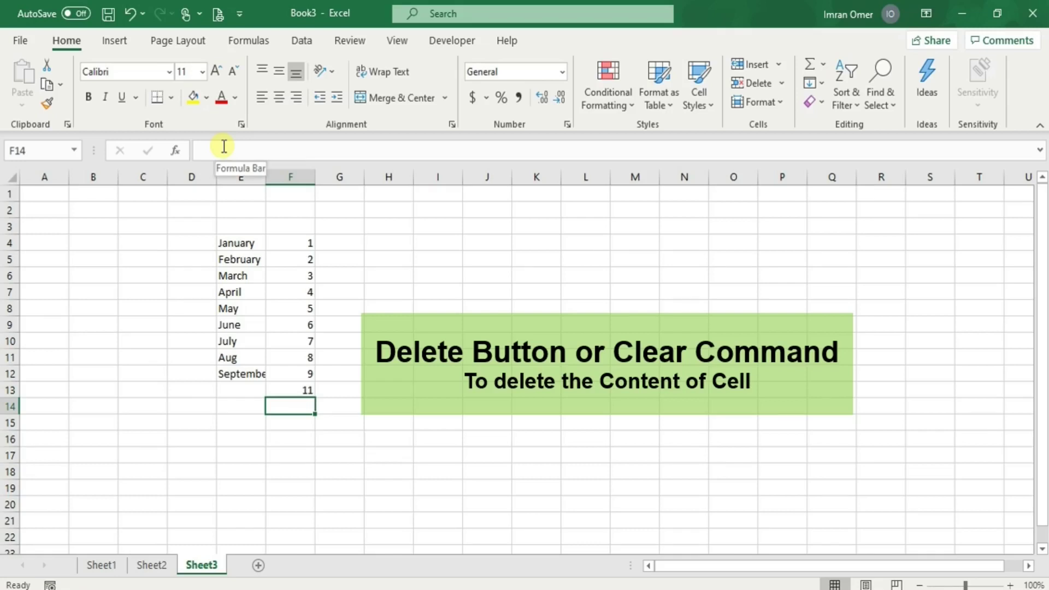
pyautogui.press('Up')
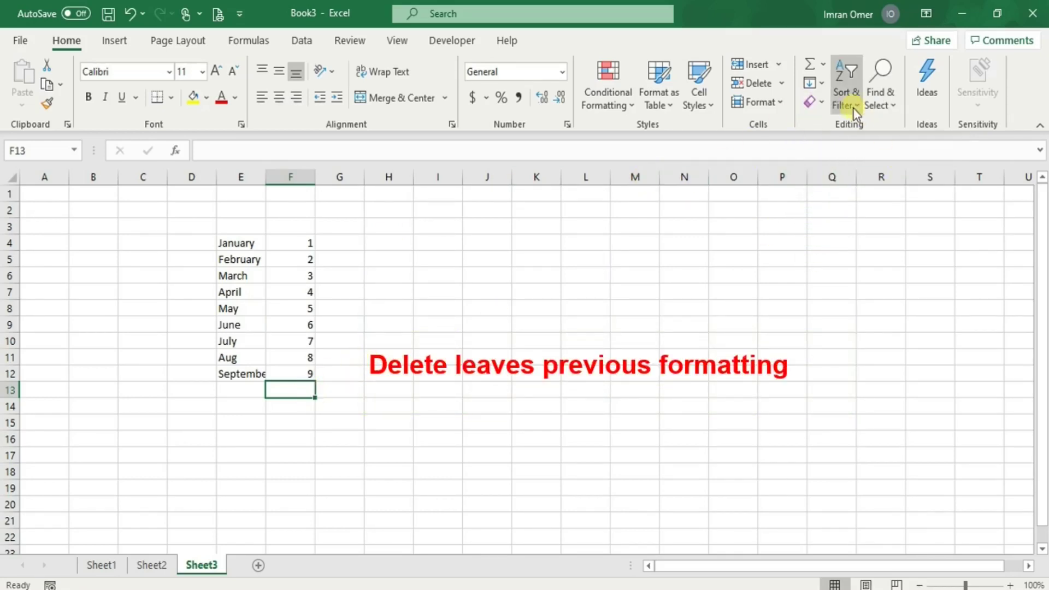
# Show the Clear options, then open and dismiss the January cell's shortcut menu.
pyautogui.click(821, 100)
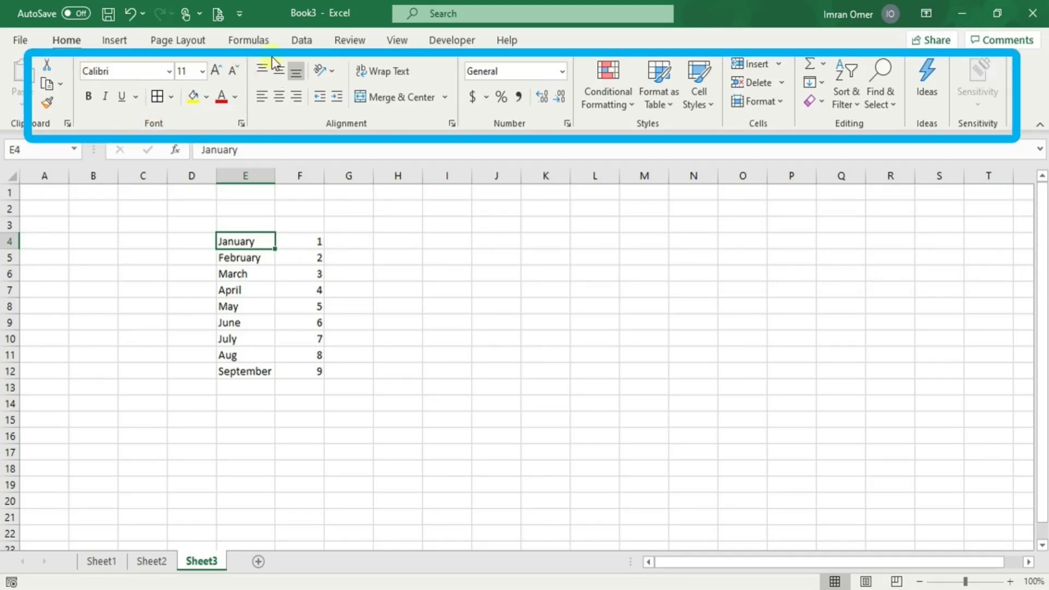
pyautogui.rightClick(259, 241)
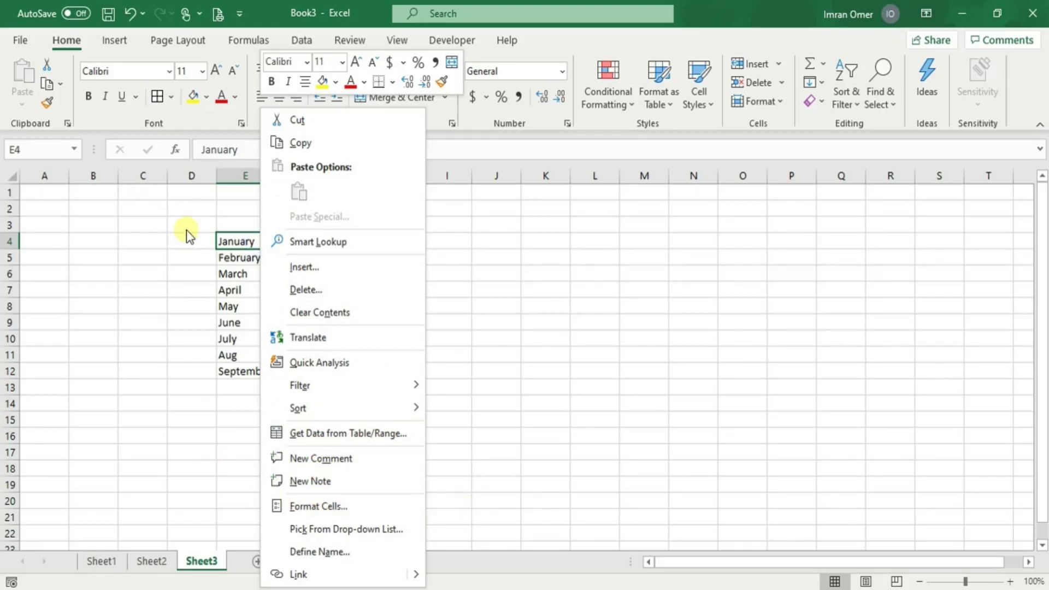
pyautogui.click(90, 118)
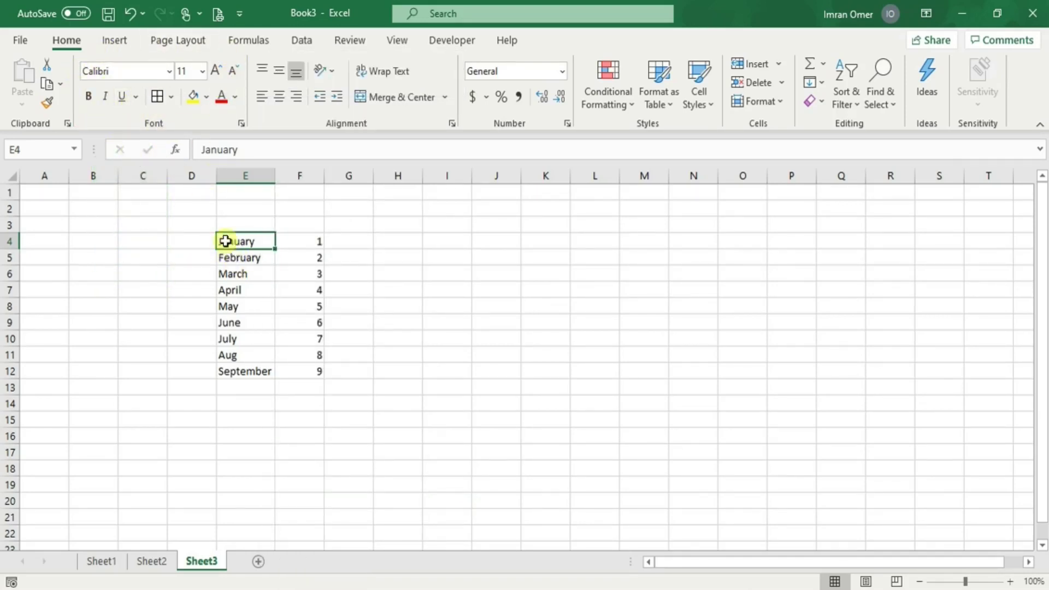
# Select E4:F12 and change its font to Arial at size 12.
pyautogui.moveTo(233, 241); pyautogui.dragTo(318, 369)
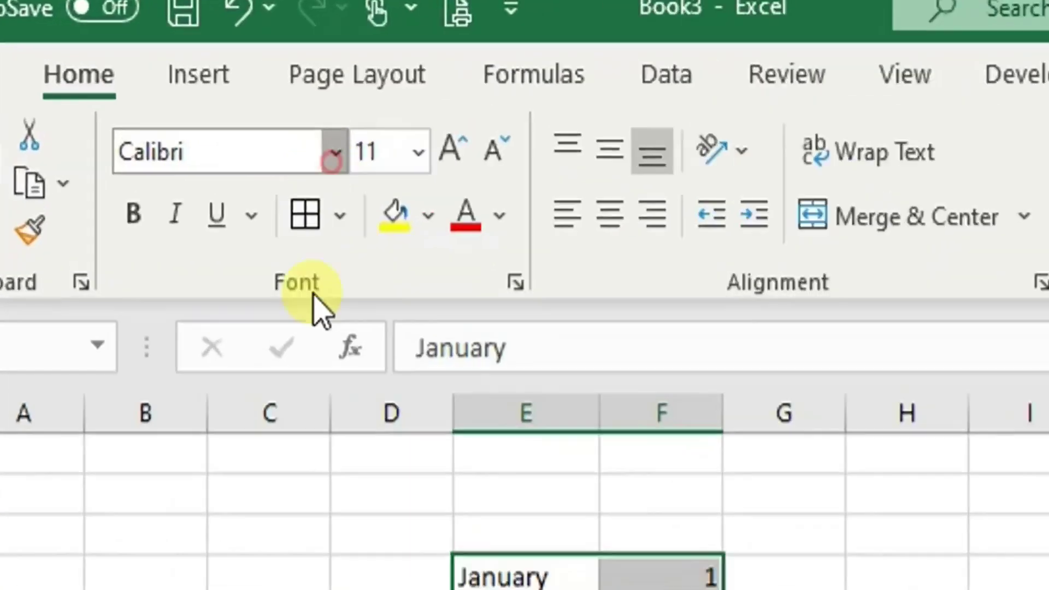
pyautogui.click(178, 77)
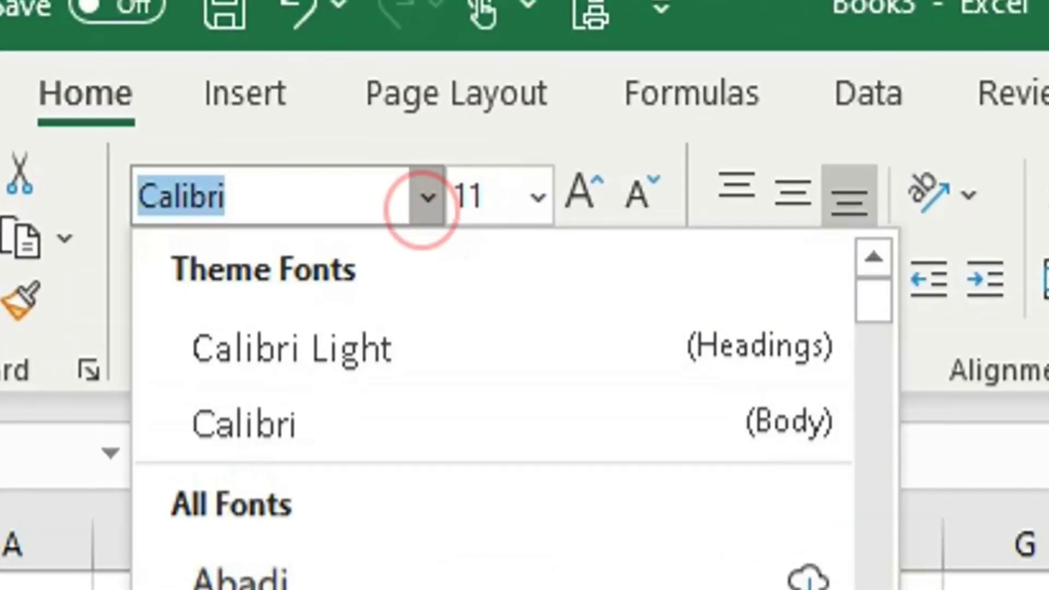
pyautogui.scroll(-3, 222, 509)
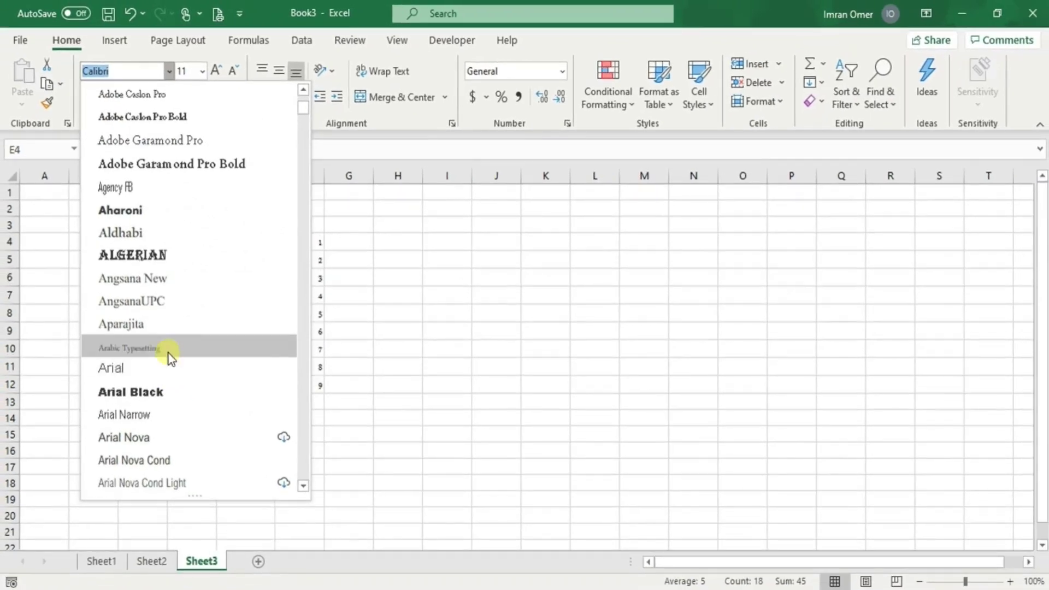
pyautogui.click(164, 369)
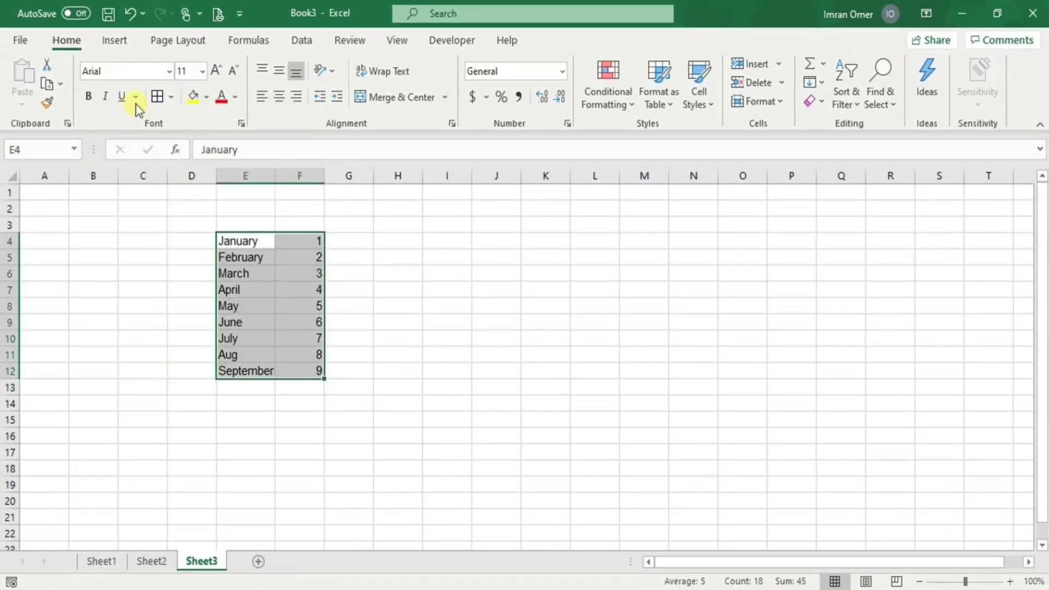
pyautogui.moveTo(292, 252)
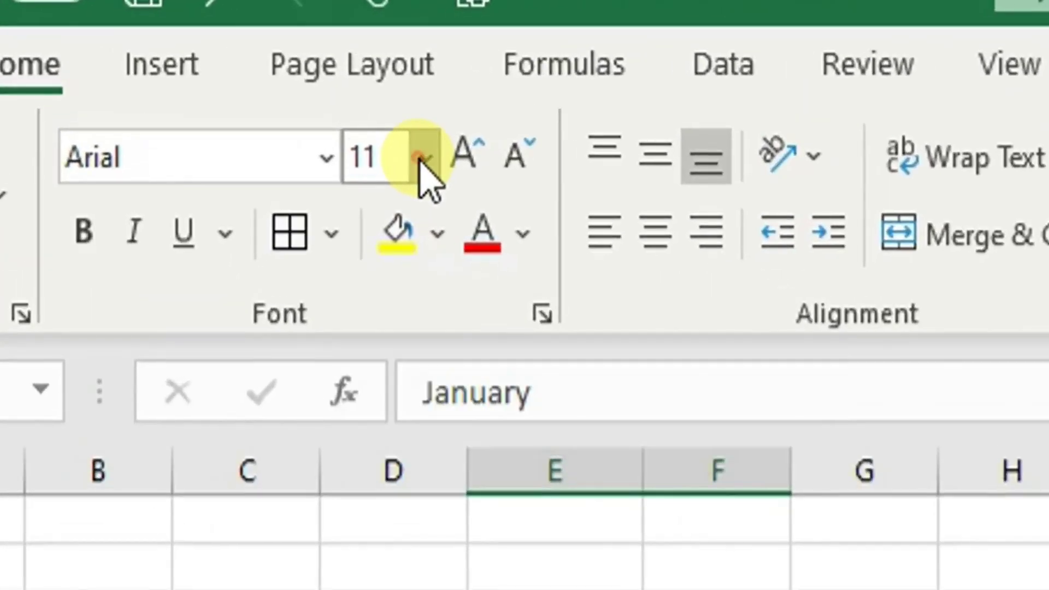
pyautogui.click(358, 136)
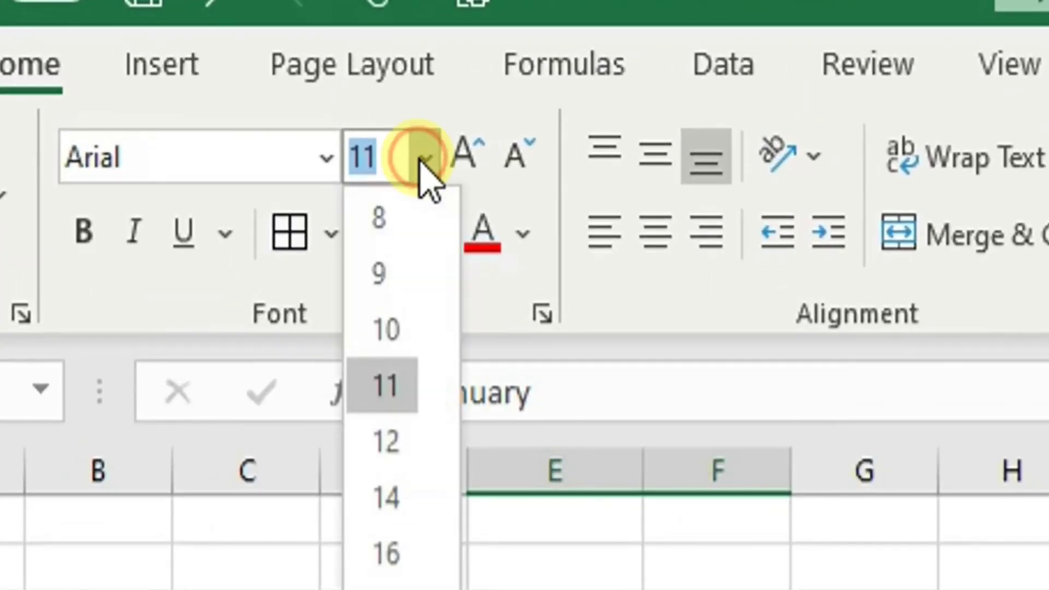
pyautogui.click(399, 459)
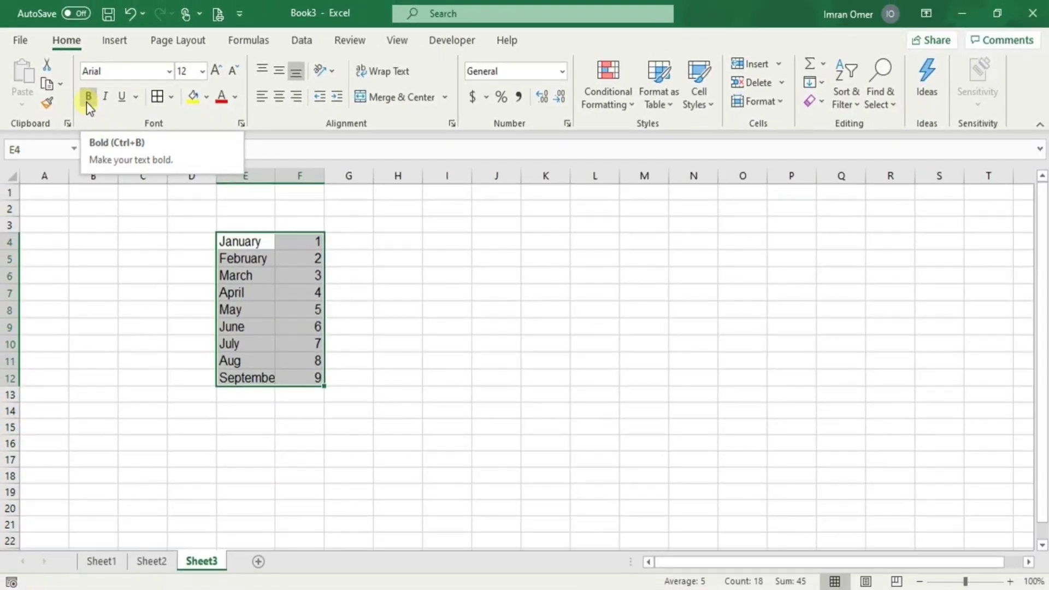
pyautogui.click(88, 99)
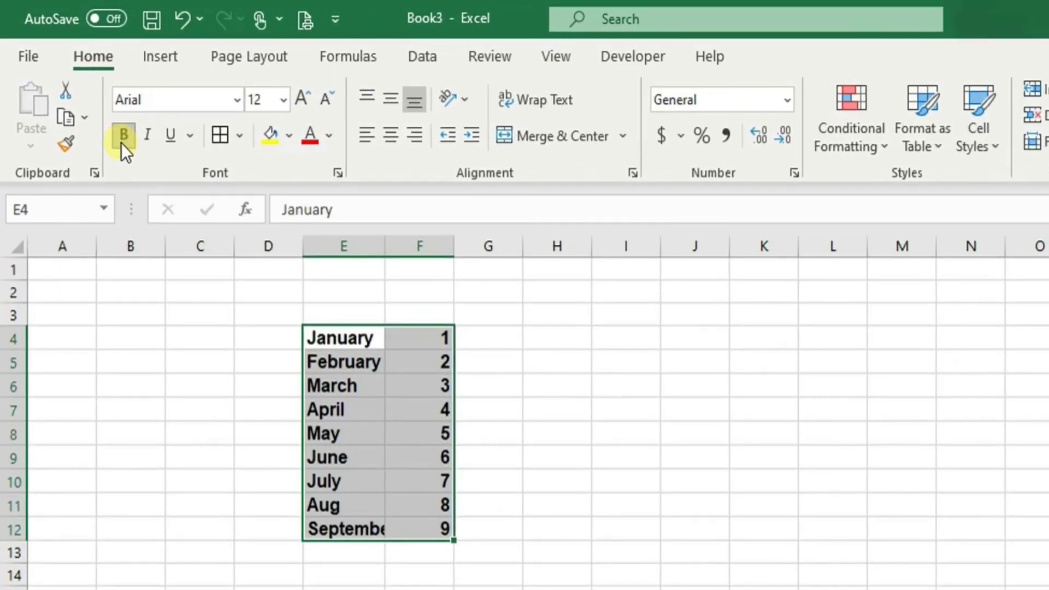
pyautogui.click(123, 136)
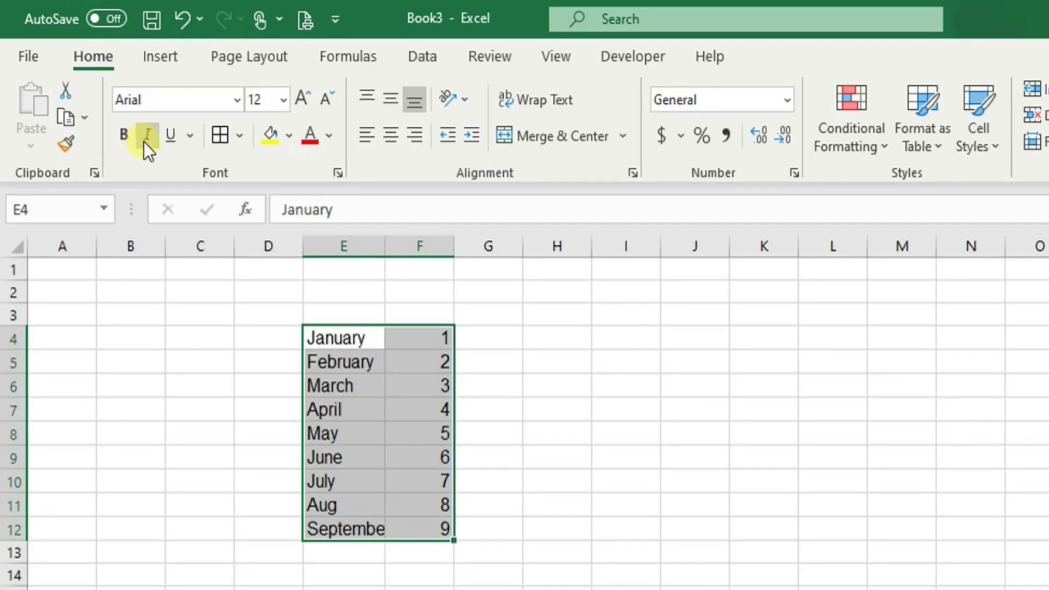
pyautogui.click(143, 142)
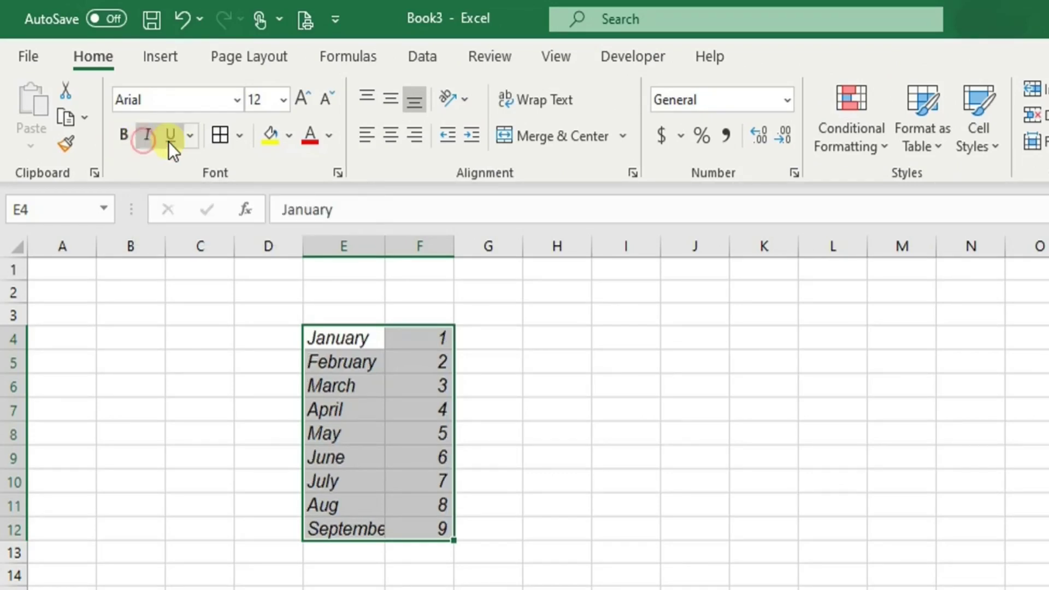
pyautogui.click(168, 142)
pyautogui.click(168, 142)
pyautogui.click(147, 145)
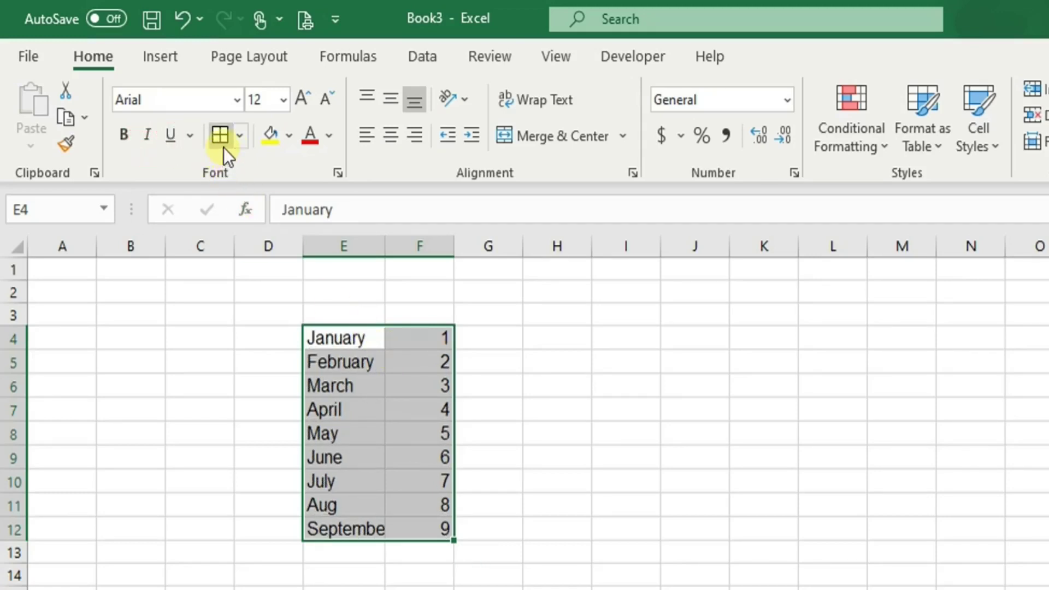
# Apply All Borders to the month table E4:F12.
pyautogui.click(240, 137)
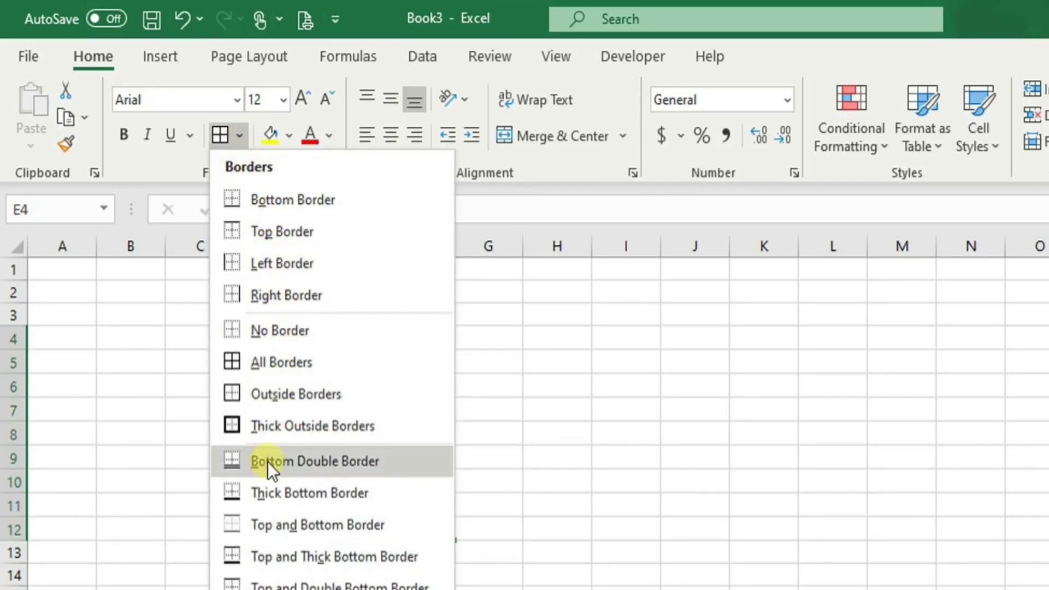
pyautogui.click(267, 364)
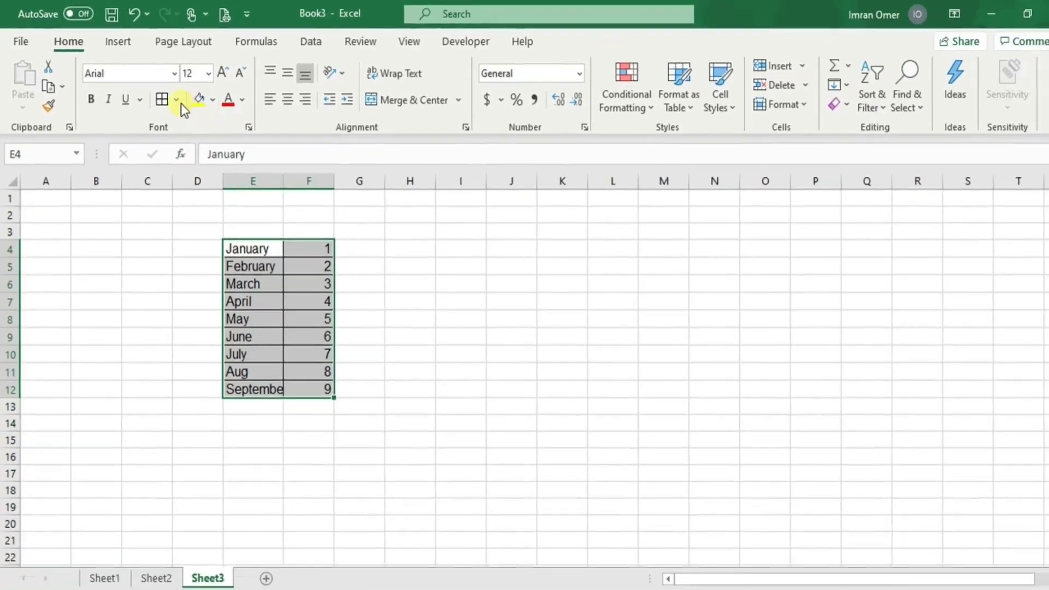
pyautogui.click(226, 128)
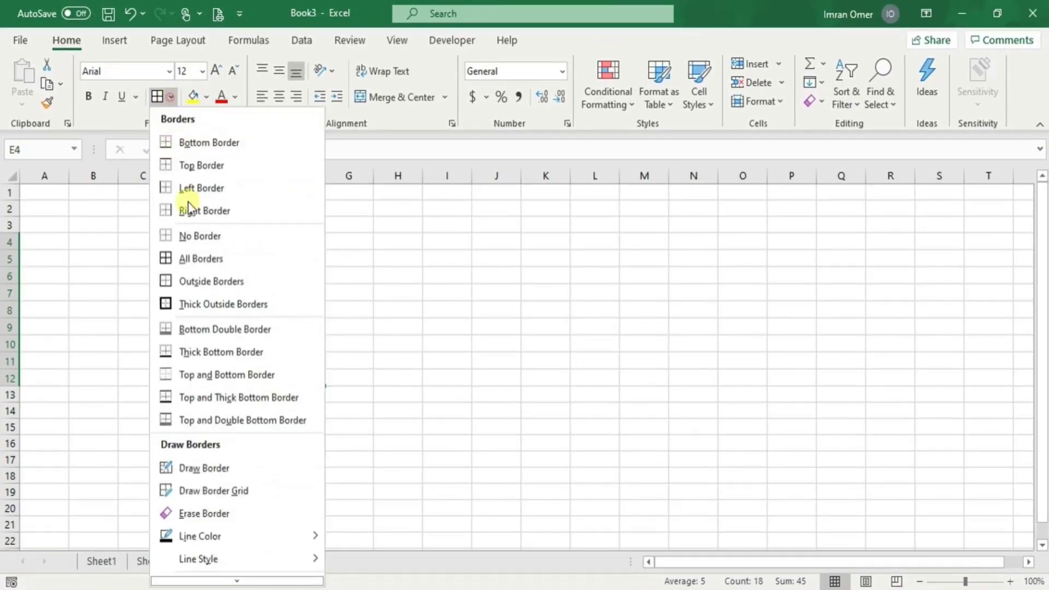
# In Format Cells, add a thick dark blue line on the left, top, bottom and right edges.
pyautogui.click(400, 331)
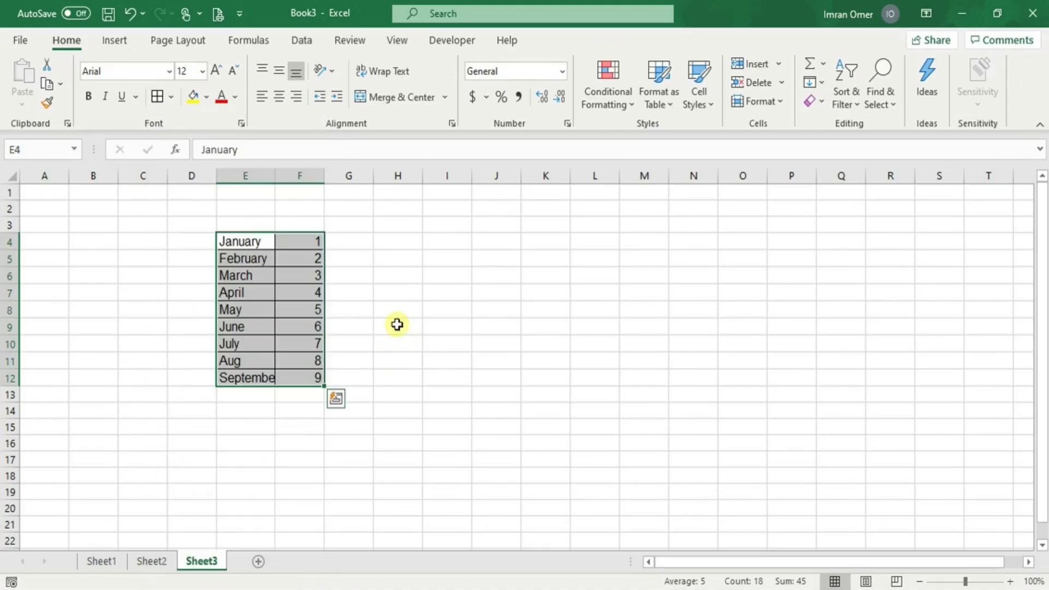
pyautogui.rightClick(254, 245)
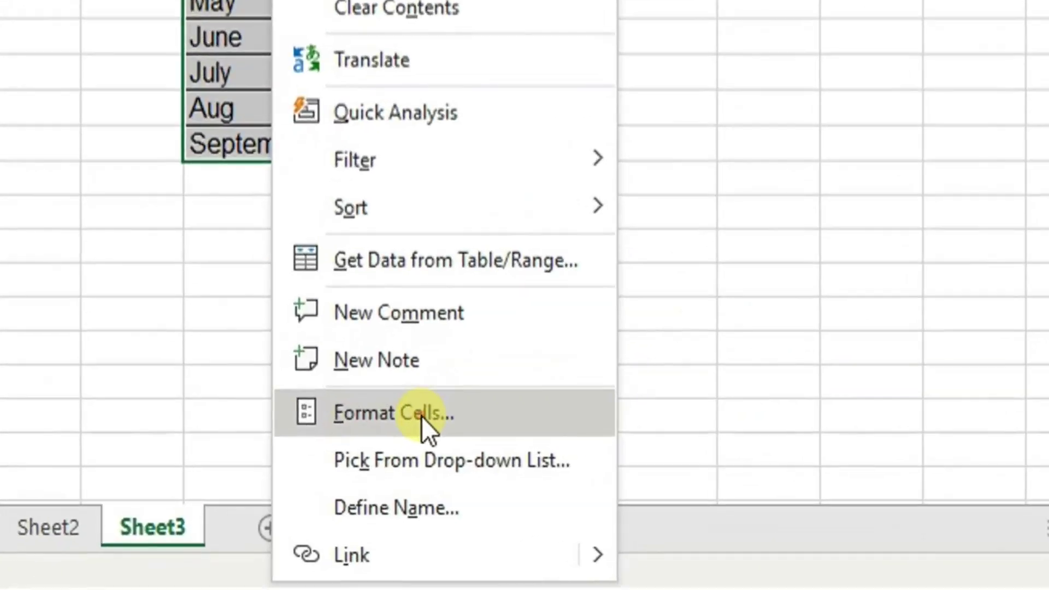
pyautogui.click(334, 506)
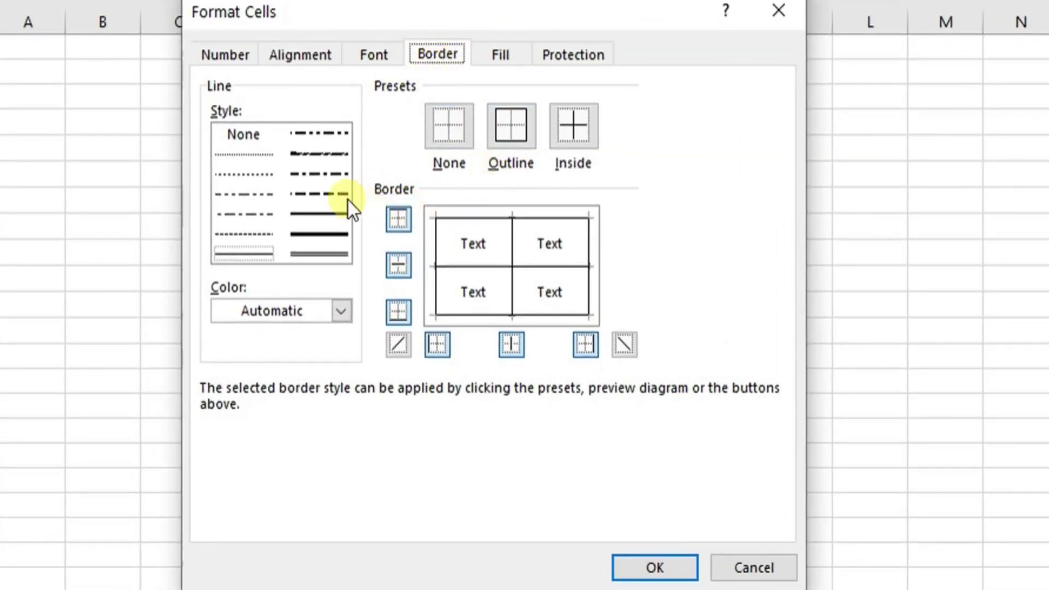
pyautogui.click(333, 234)
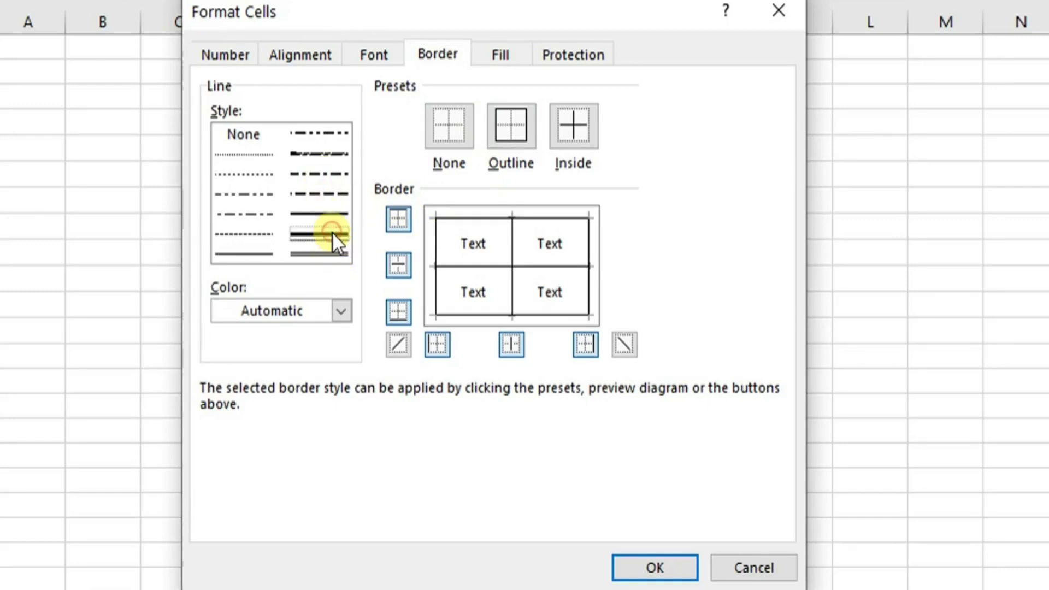
pyautogui.click(344, 303)
pyautogui.click(383, 578)
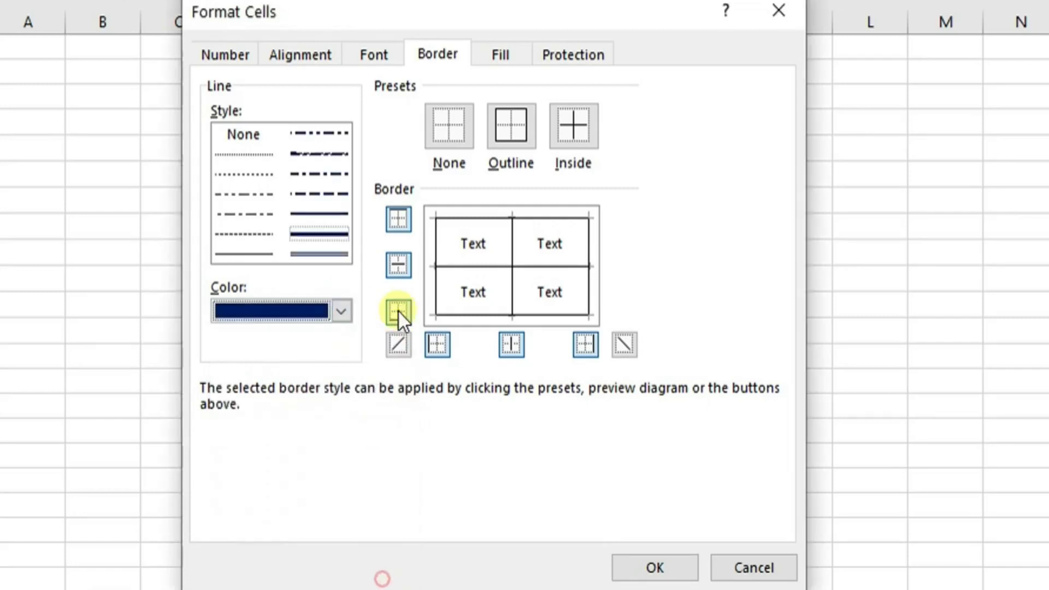
pyautogui.click(436, 280)
pyautogui.click(482, 218)
pyautogui.click(508, 314)
pyautogui.click(588, 276)
pyautogui.click(660, 566)
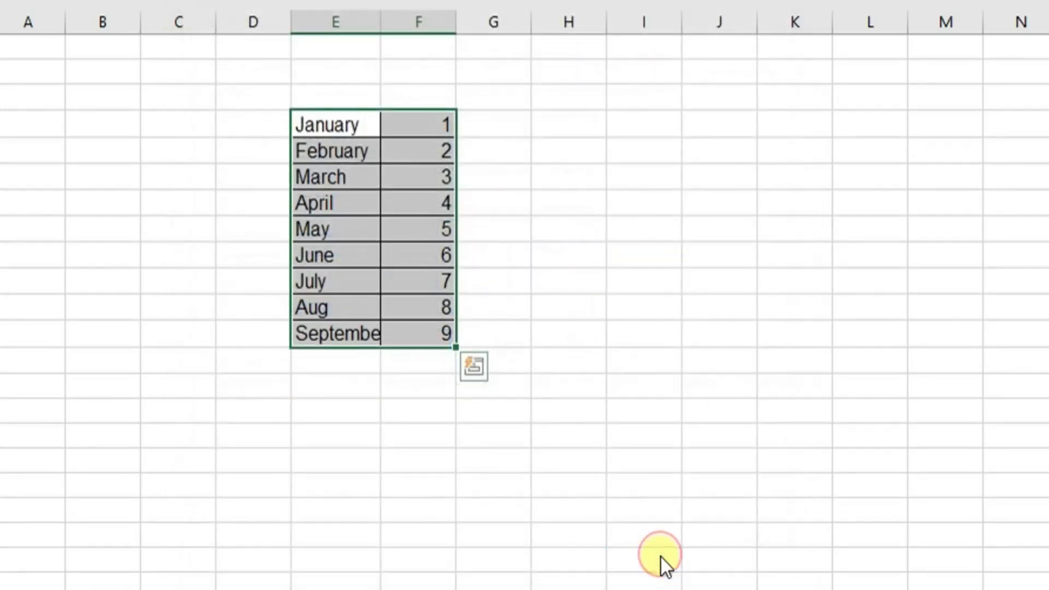
pyautogui.click(501, 162)
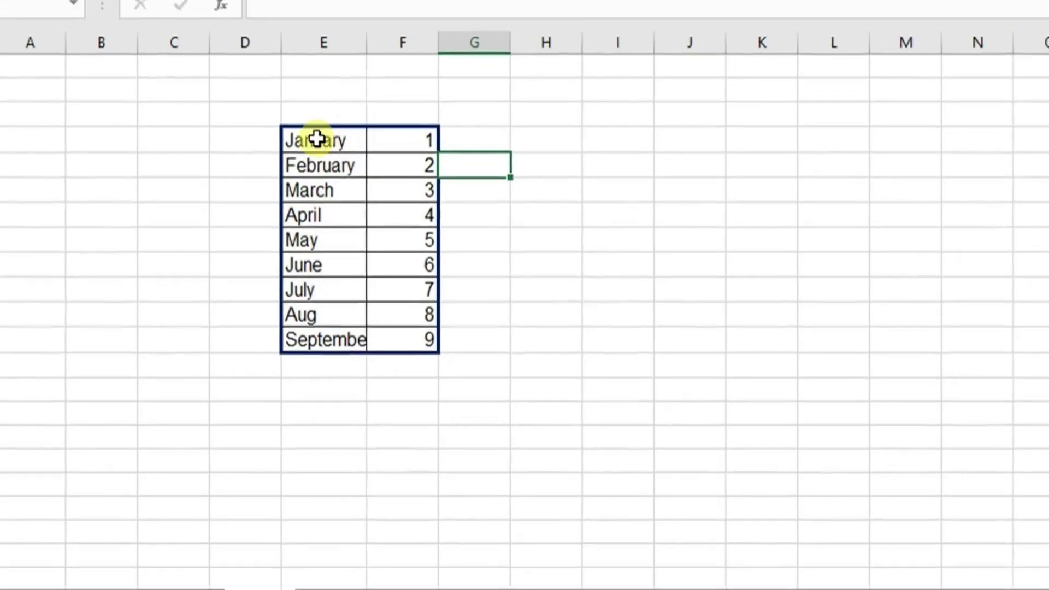
# Give the month name cells E4:E12 a dark grey fill and white font colour.
pyautogui.moveTo(327, 126); pyautogui.dragTo(426, 335)
pyautogui.moveTo(305, 381); pyautogui.dragTo(269, 379)
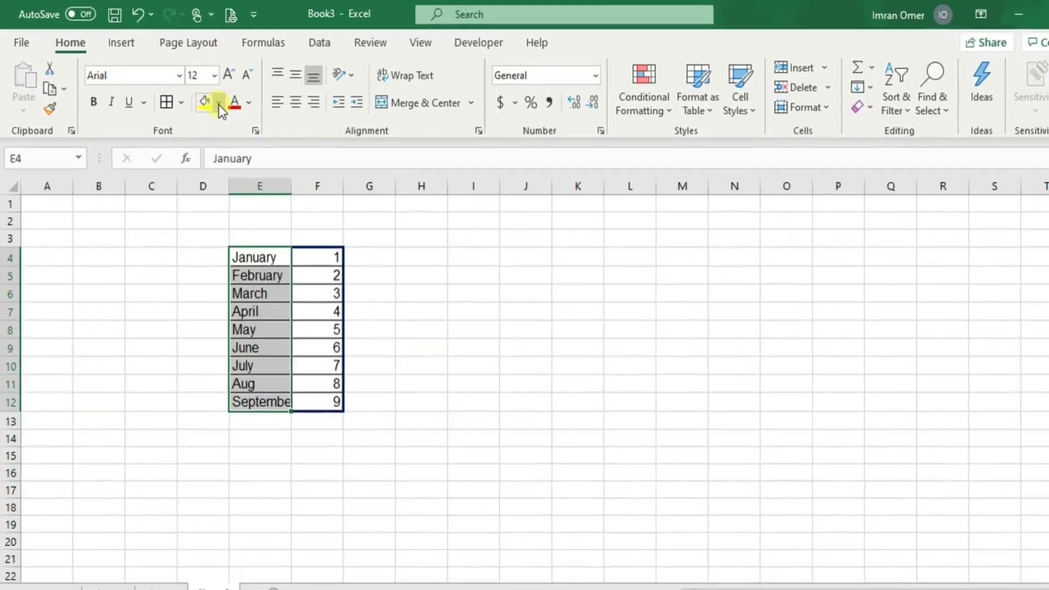
pyautogui.click(206, 96)
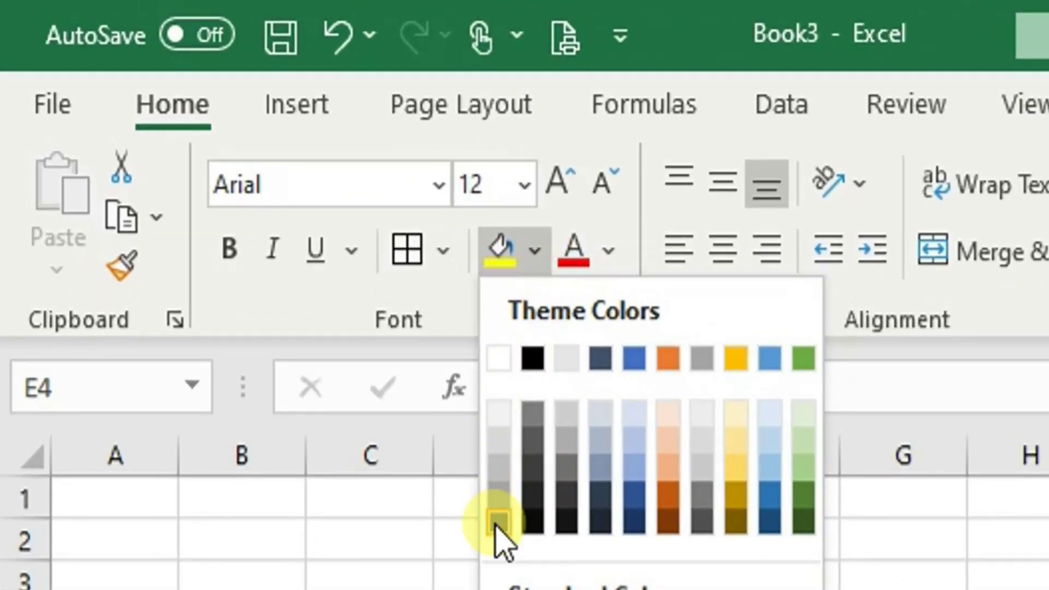
pyautogui.click(498, 525)
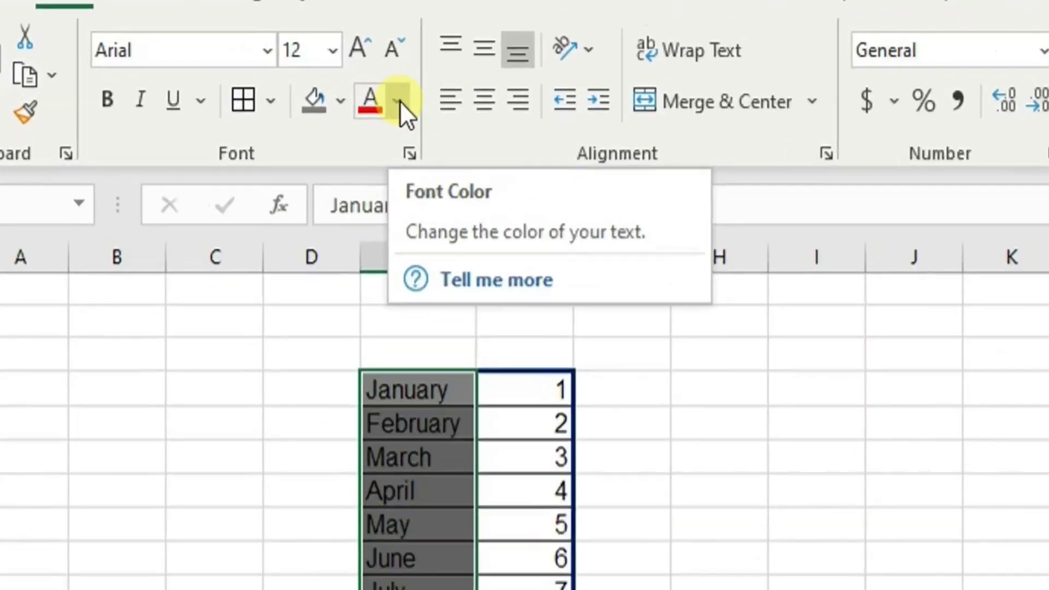
pyautogui.click(399, 100)
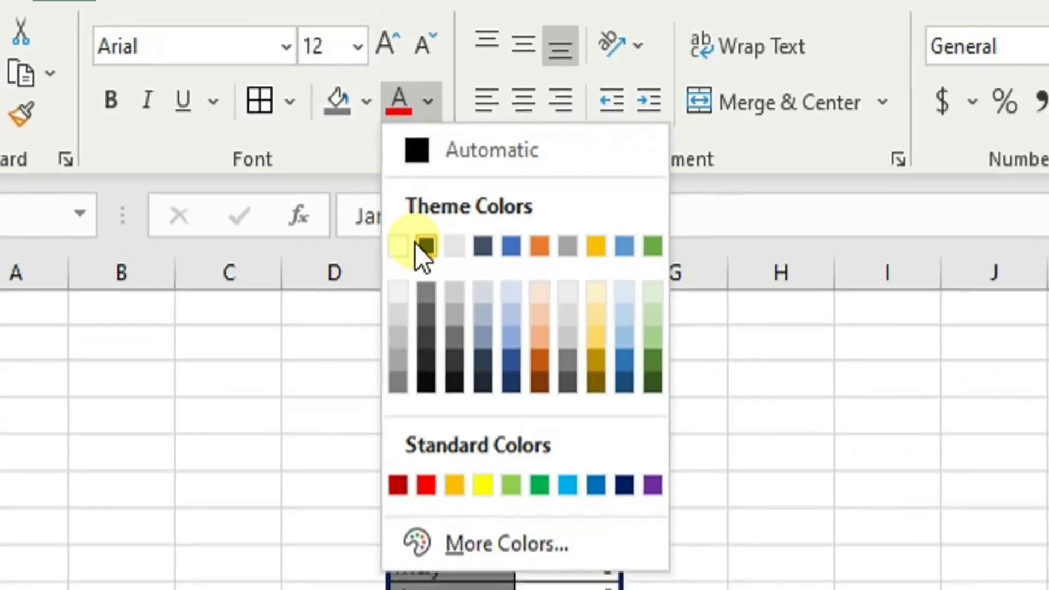
pyautogui.click(435, 267)
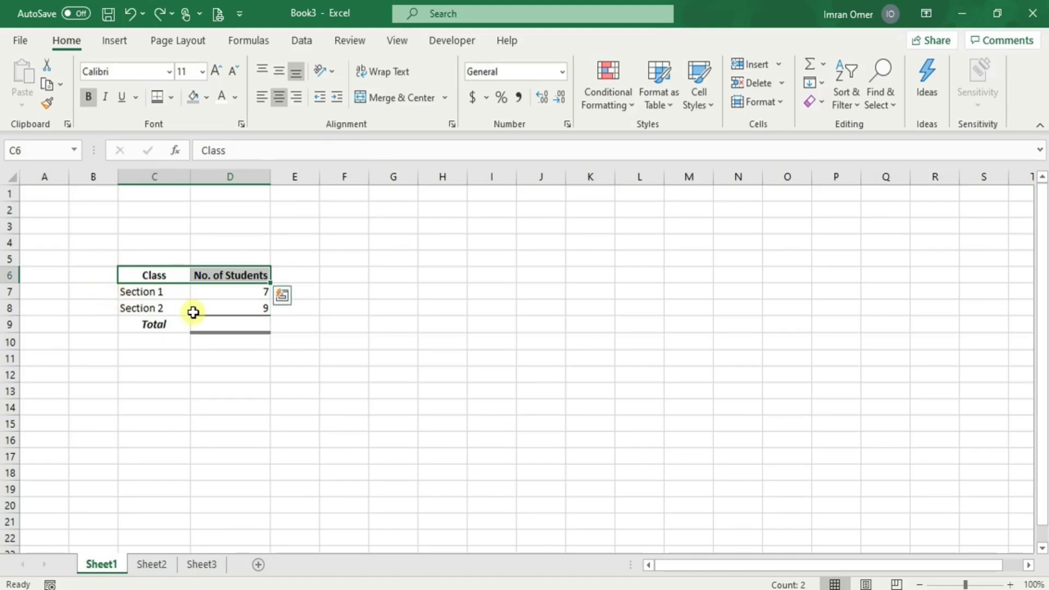
# Enter =7+9 in the Total cell D9 so it shows 16.
pyautogui.click(221, 326)
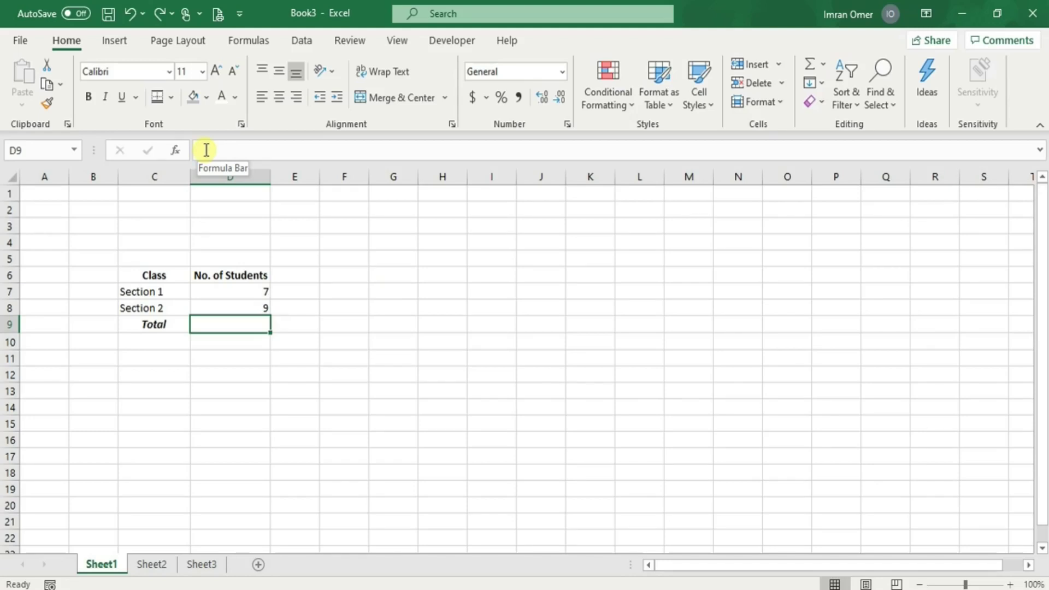
pyautogui.click(206, 149)
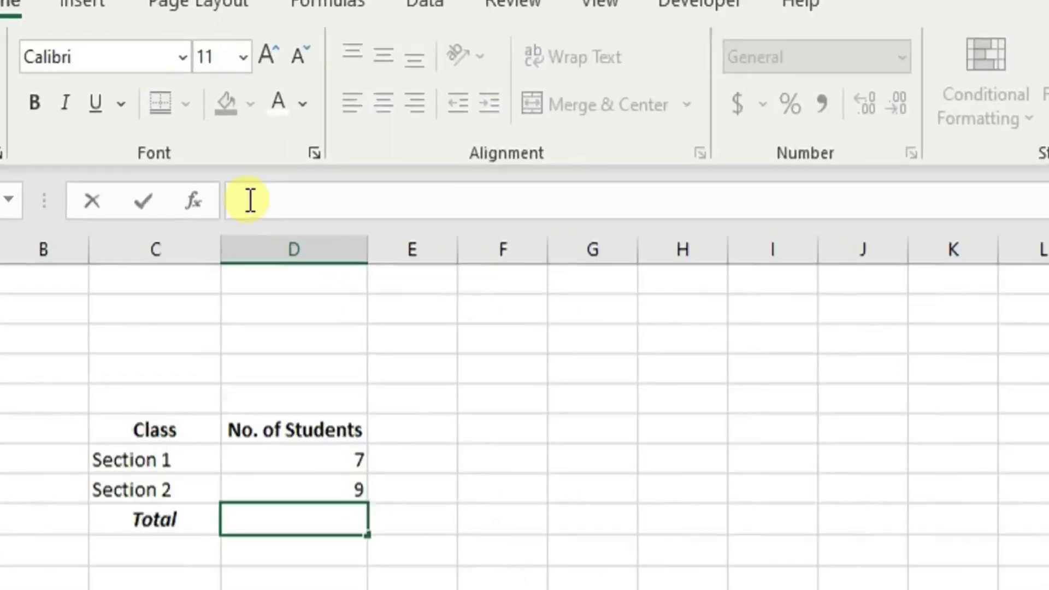
pyautogui.write('=')
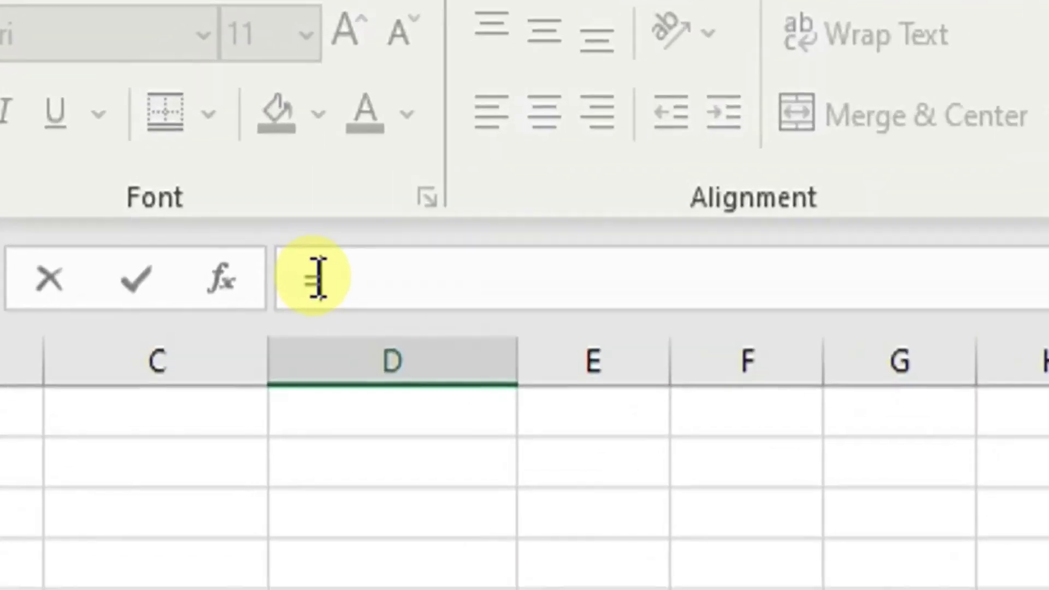
pyautogui.write('7+9')
pyautogui.press('Return')
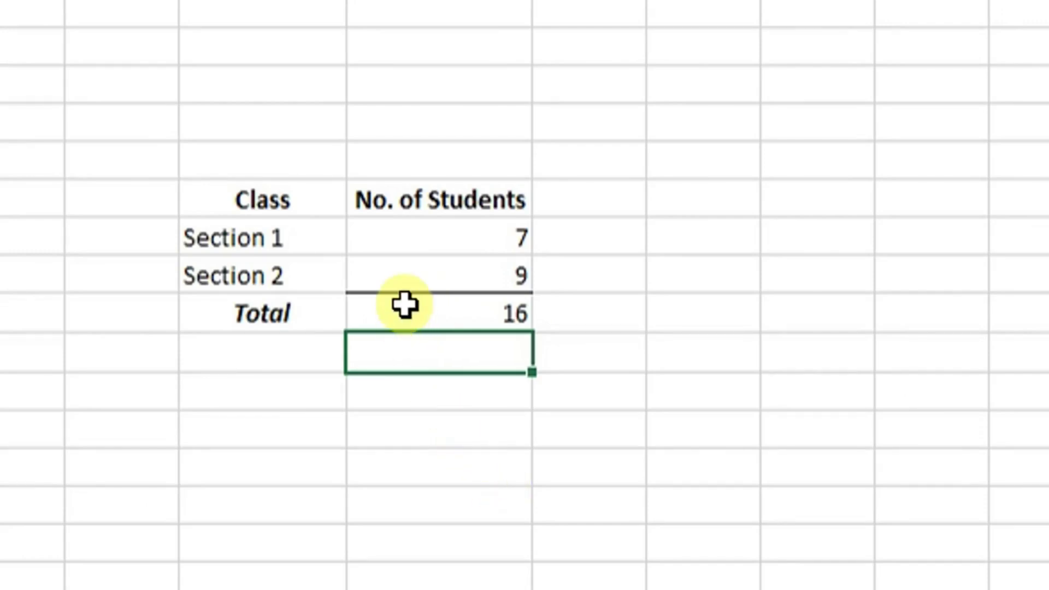
# Rebuild D9's total from the Section 1 and Section 2 cells, then switch to Sheet2.
pyautogui.click(404, 304)
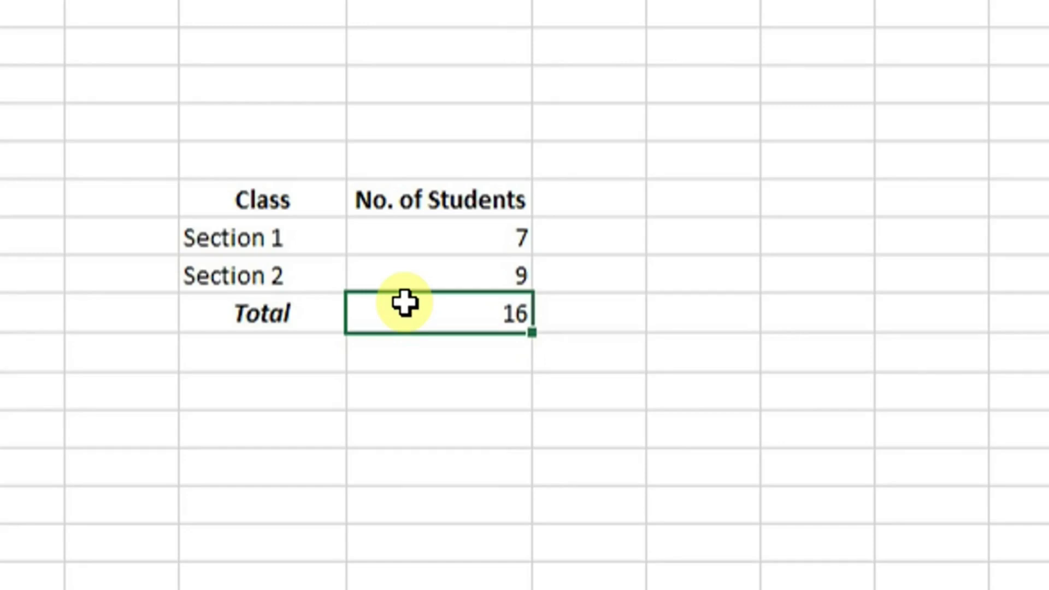
pyautogui.write('=')
pyautogui.press('Up')
pyautogui.press('Up')
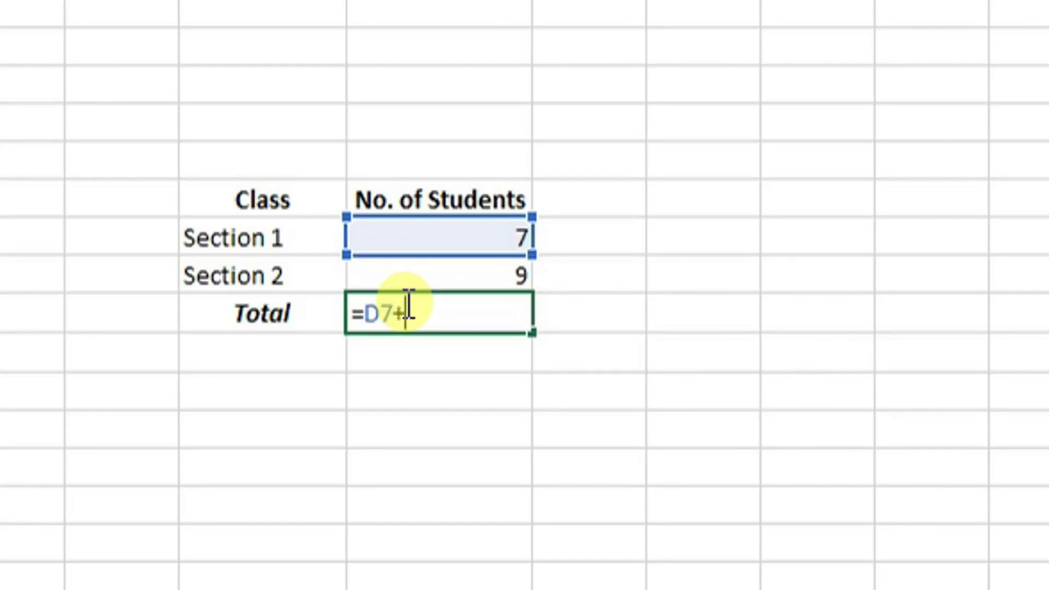
pyautogui.press('Up')
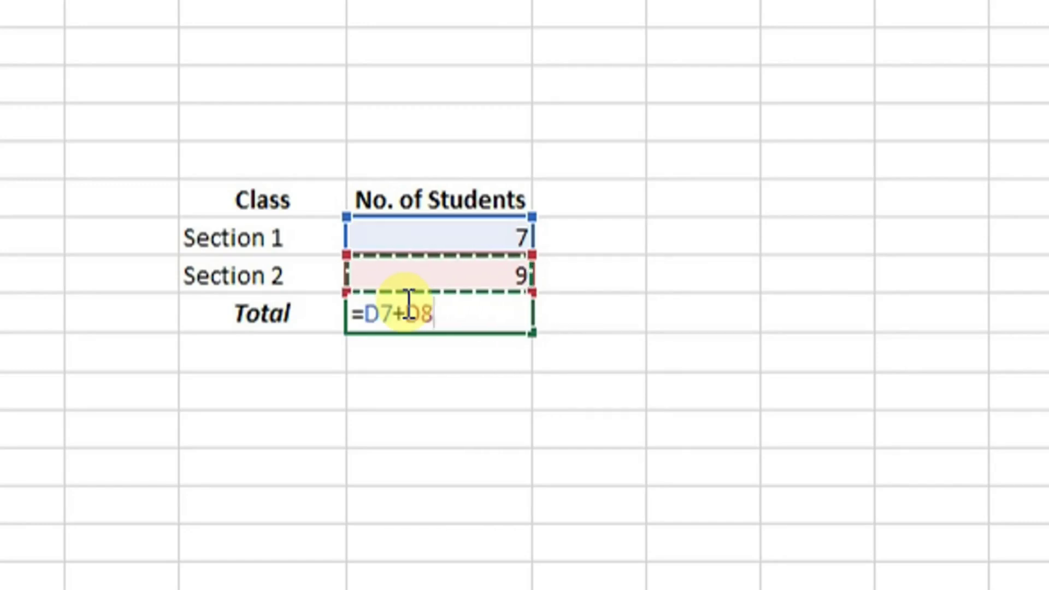
pyautogui.press('Return')
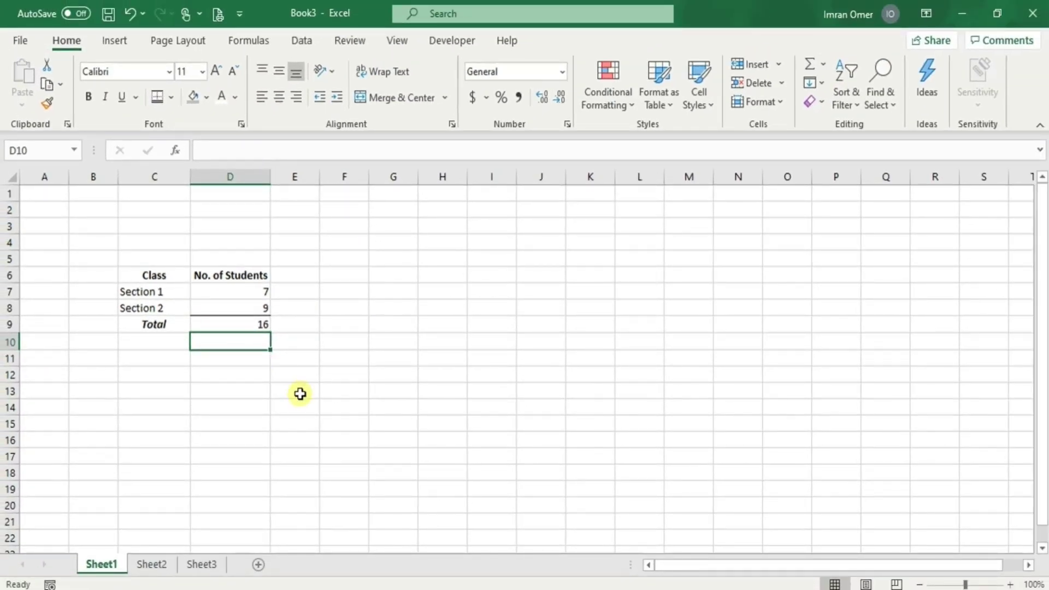
pyautogui.hotkey('ctrl', 'pagedown')
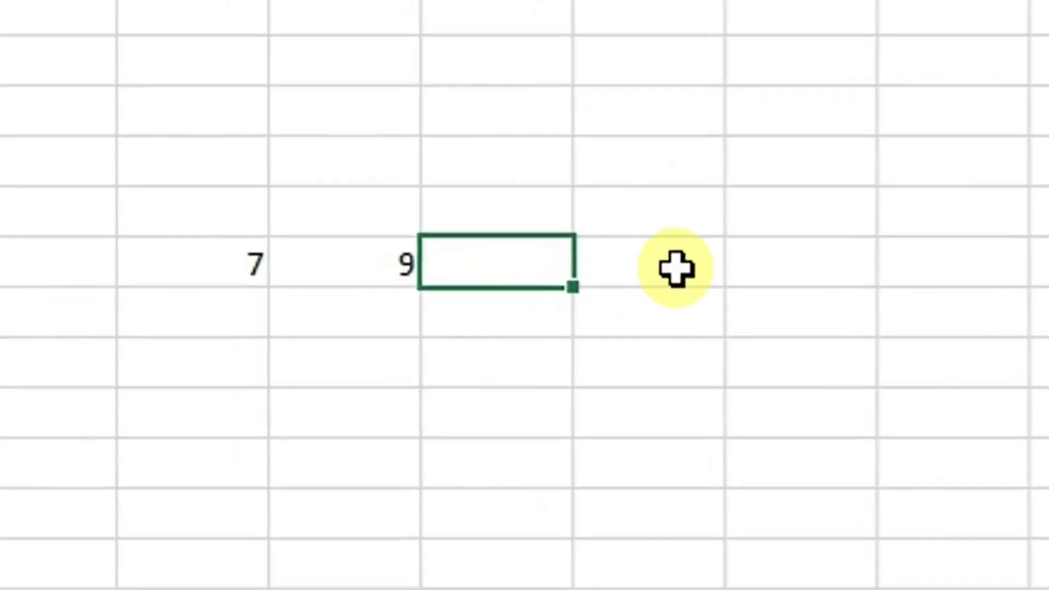
pyautogui.write('=')
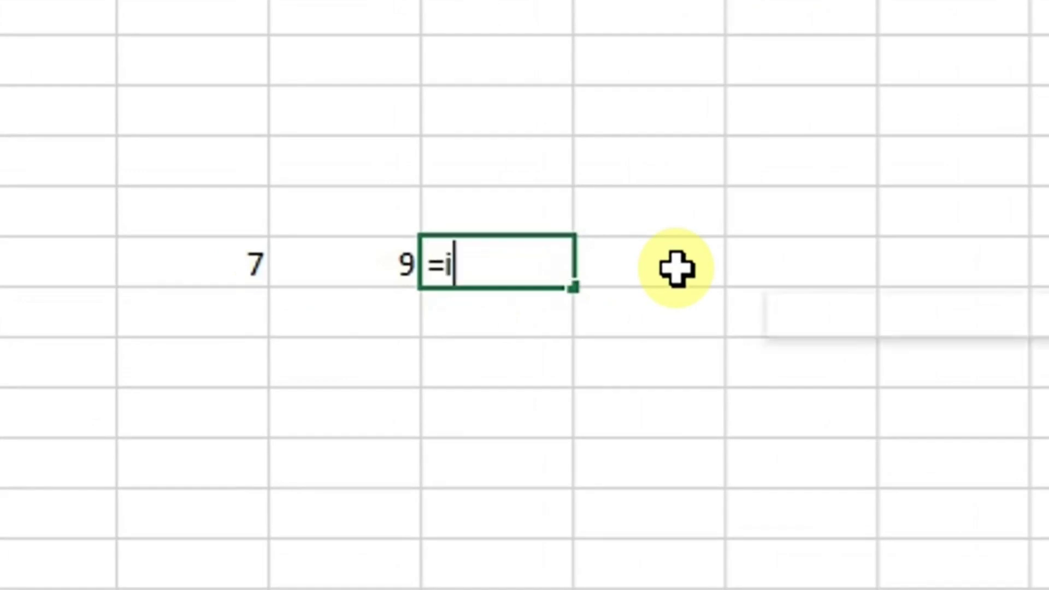
pyautogui.write('if(')
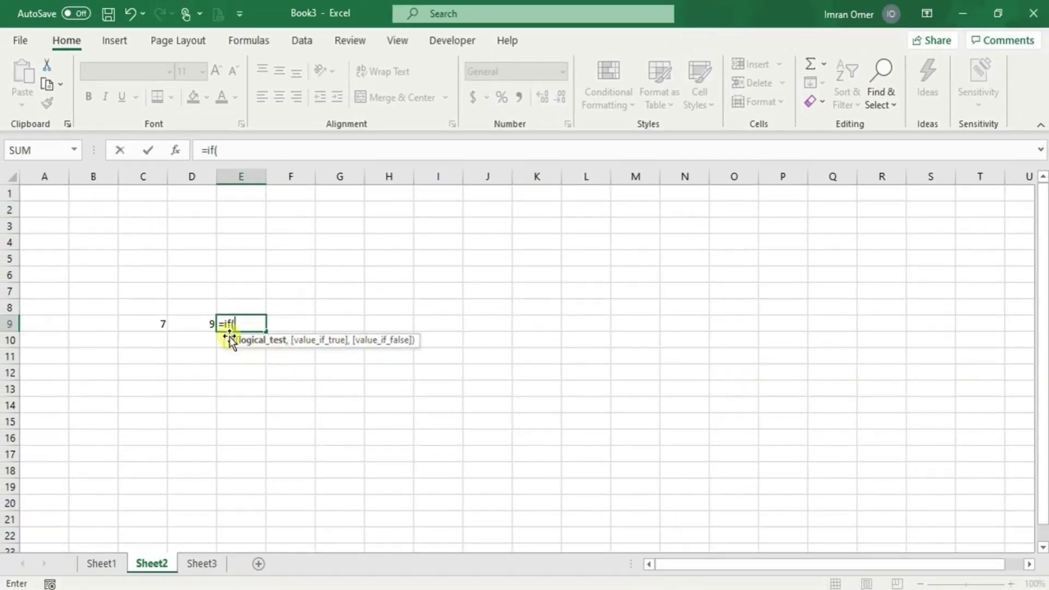
pyautogui.press('Escape')
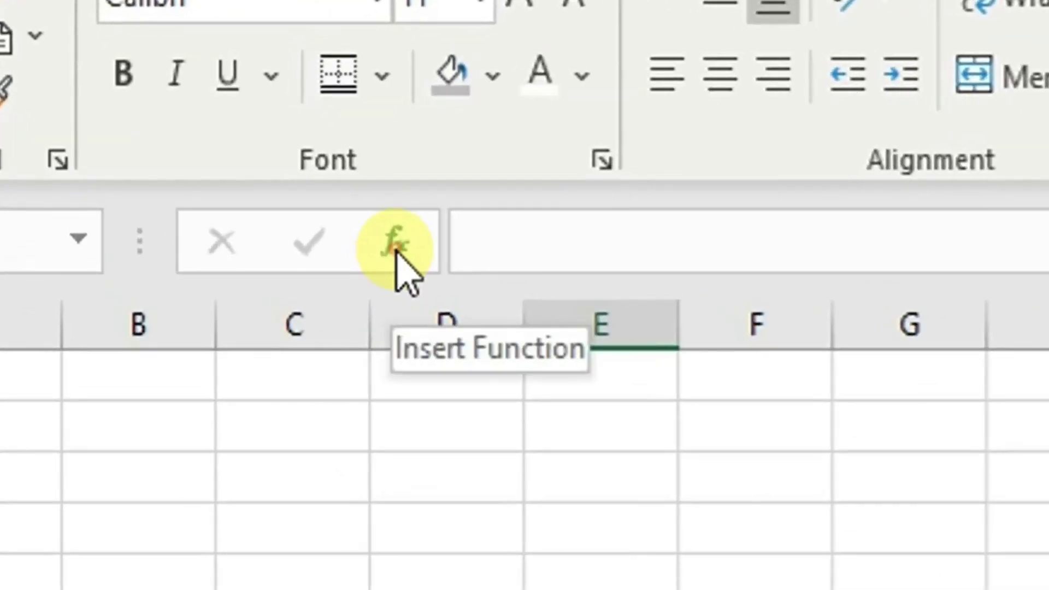
# In Insert Function for E9, keep Most Recently Used and select the IF function.
pyautogui.click(395, 246)
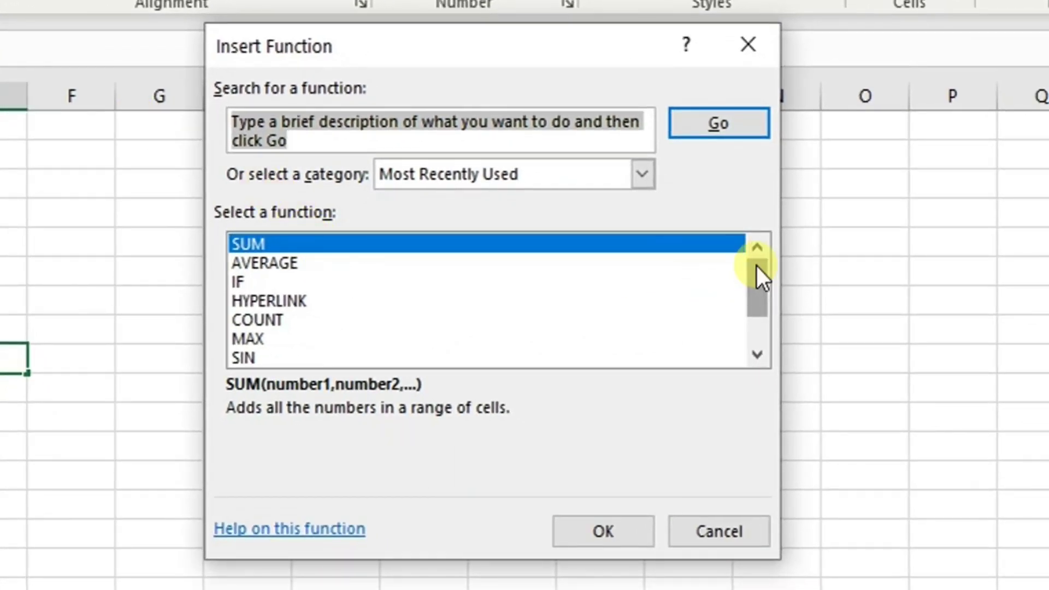
pyautogui.click(642, 175)
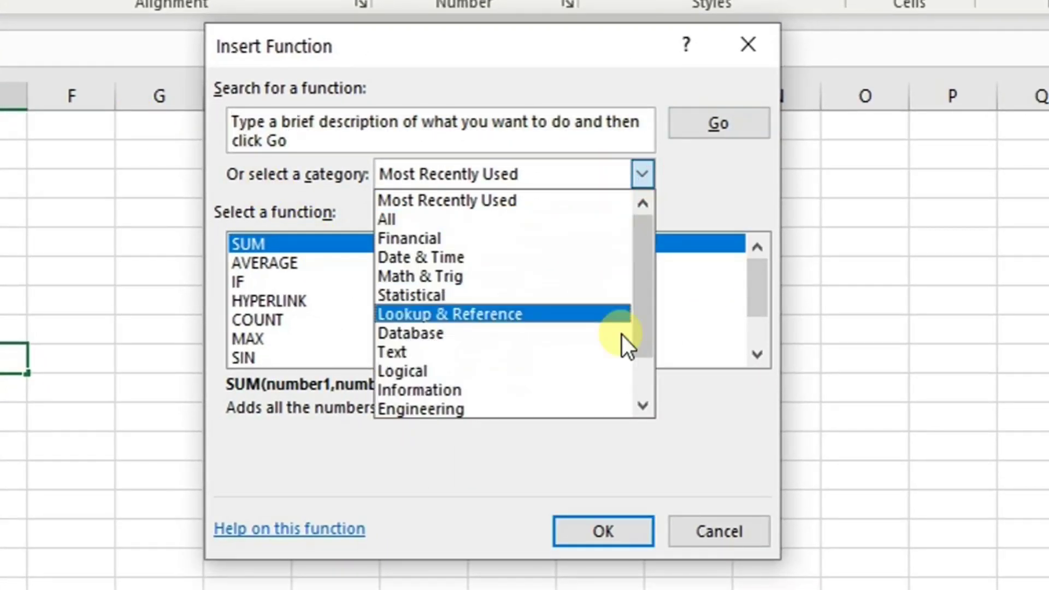
pyautogui.click(695, 208)
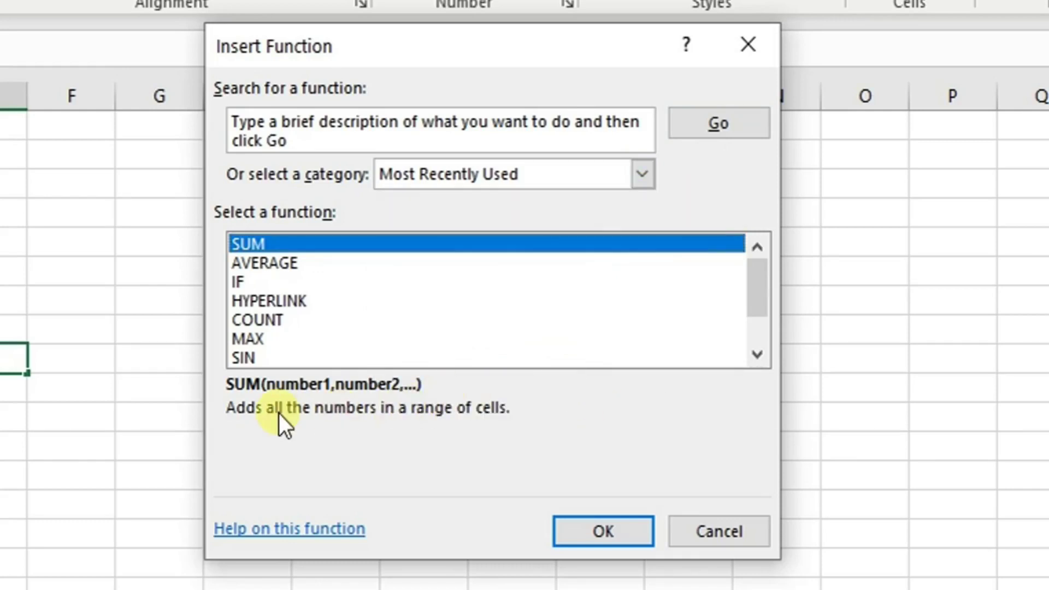
pyautogui.click(268, 270)
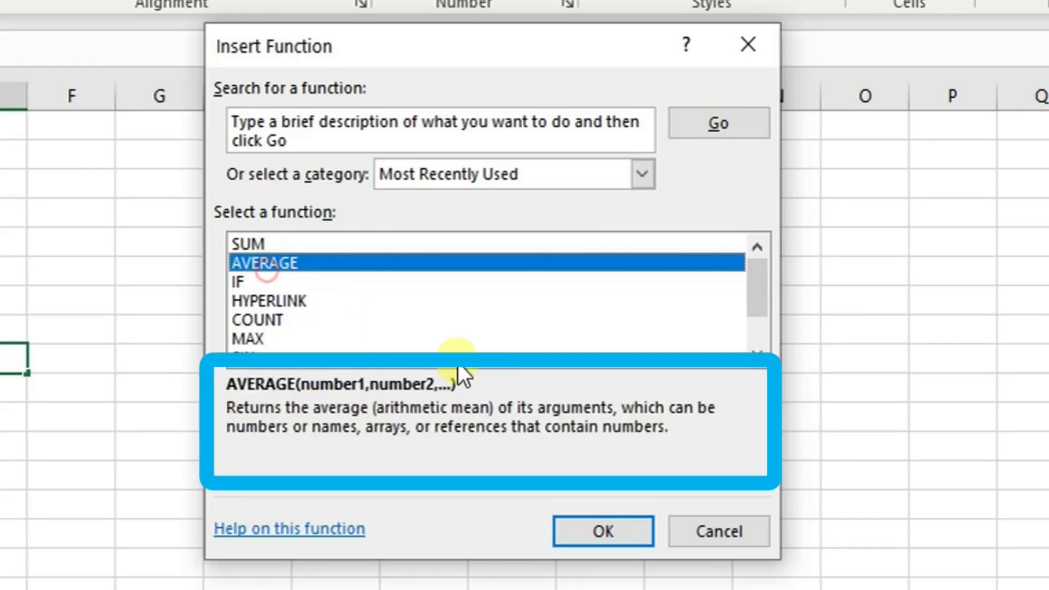
pyautogui.moveTo(755, 306); pyautogui.dragTo(740, 258)
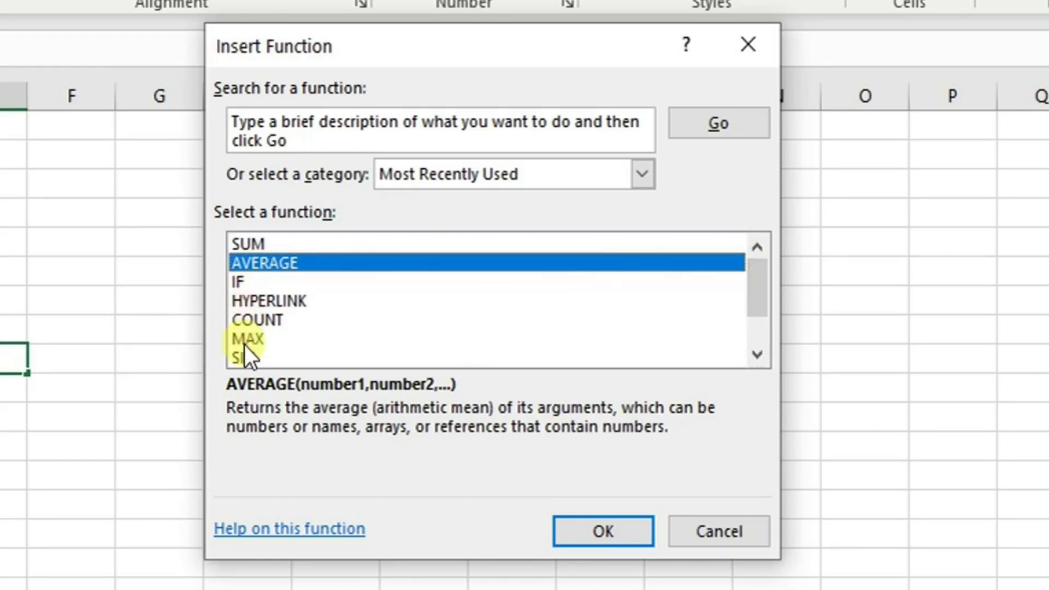
pyautogui.click(241, 280)
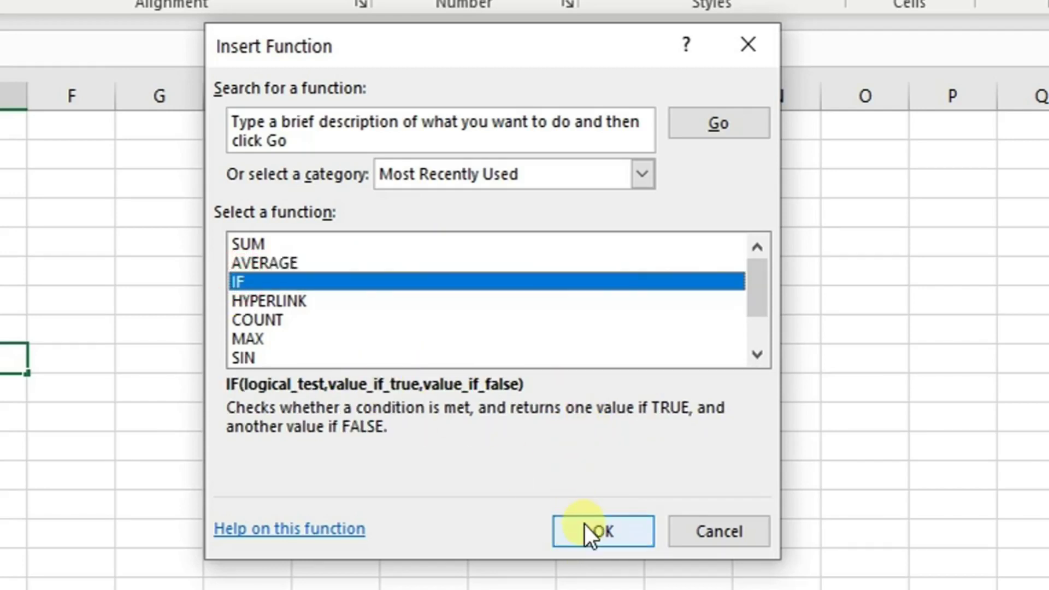
pyautogui.doubleClick(241, 282)
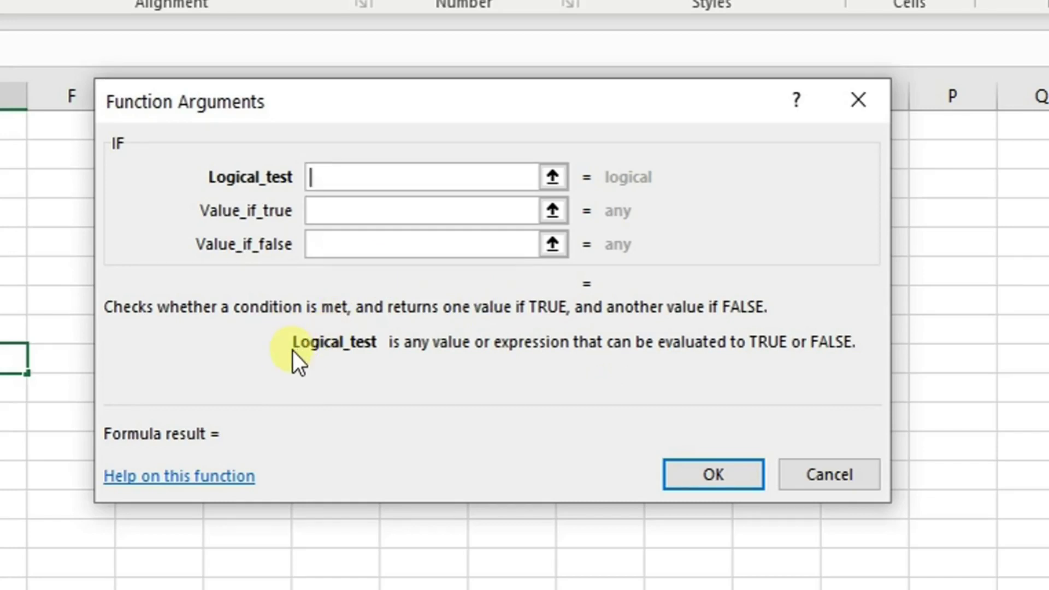
pyautogui.moveTo(294, 349); pyautogui.dragTo(343, 354)
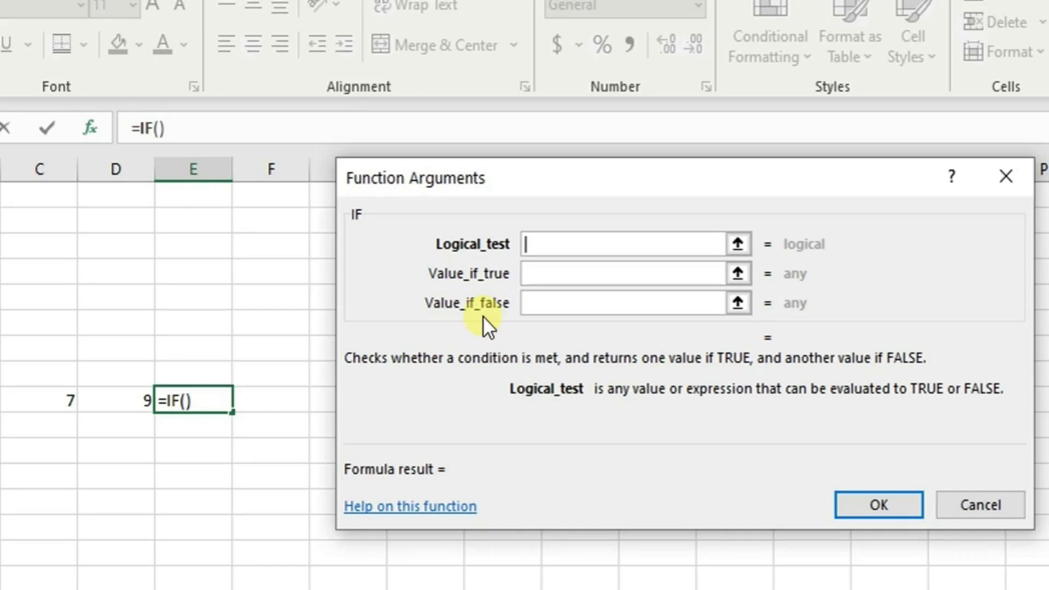
# Enter IF arguments C9>D9, 'Bigger' and 'Smaller' and confirm, so E9 shows Smaller.
pyautogui.write('c')
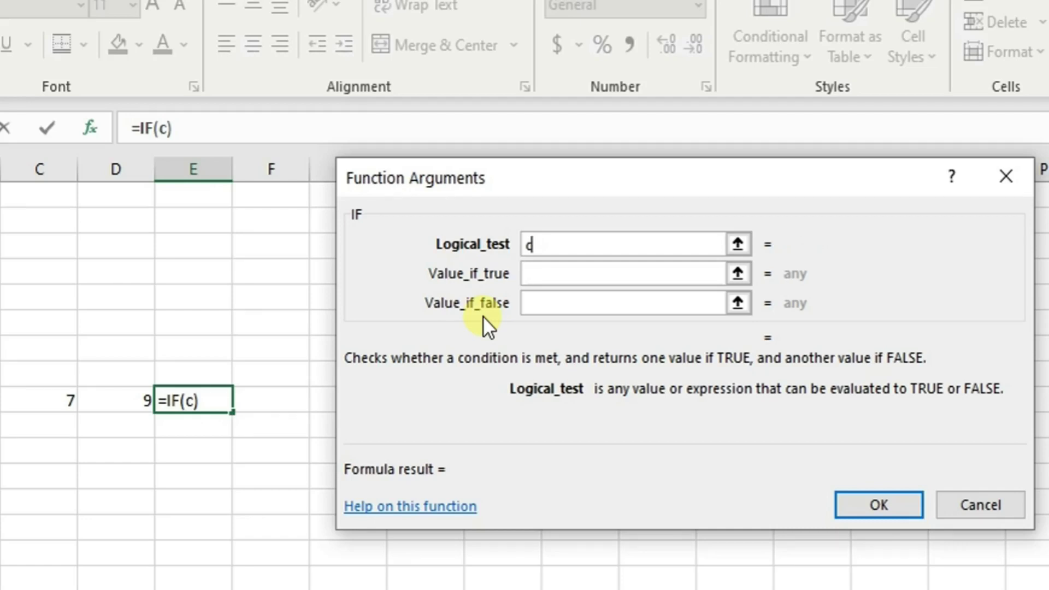
pyautogui.write('>')
pyautogui.press('BackSpace')
pyautogui.write('9>')
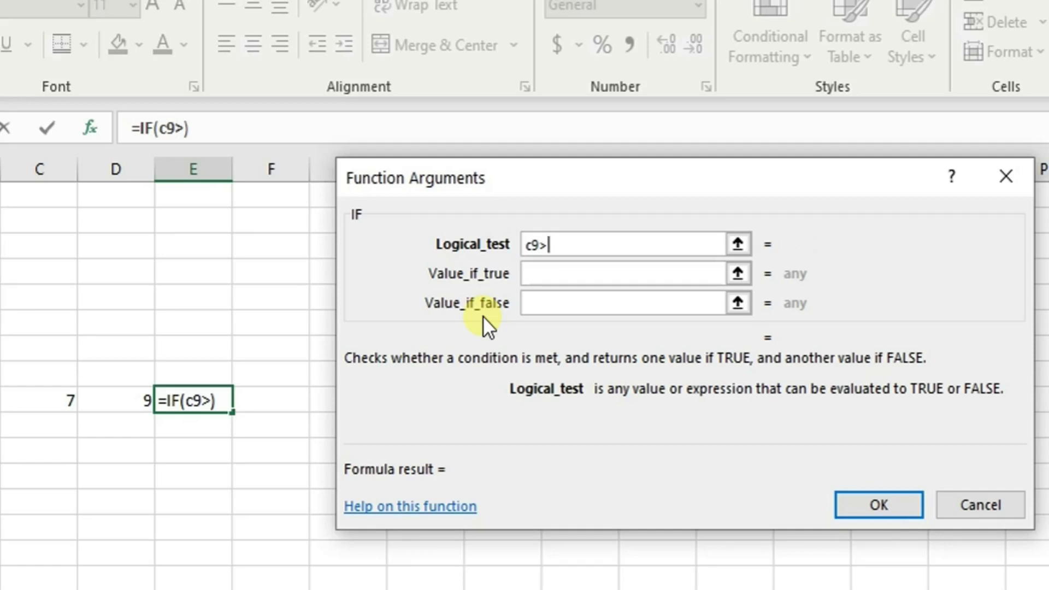
pyautogui.write('D9')
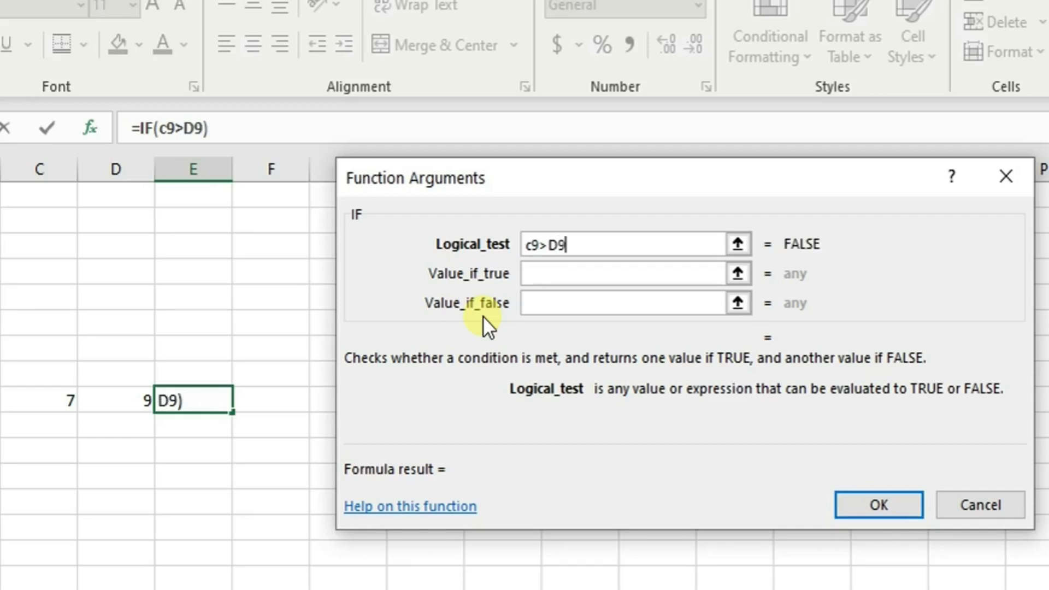
pyautogui.click(528, 275)
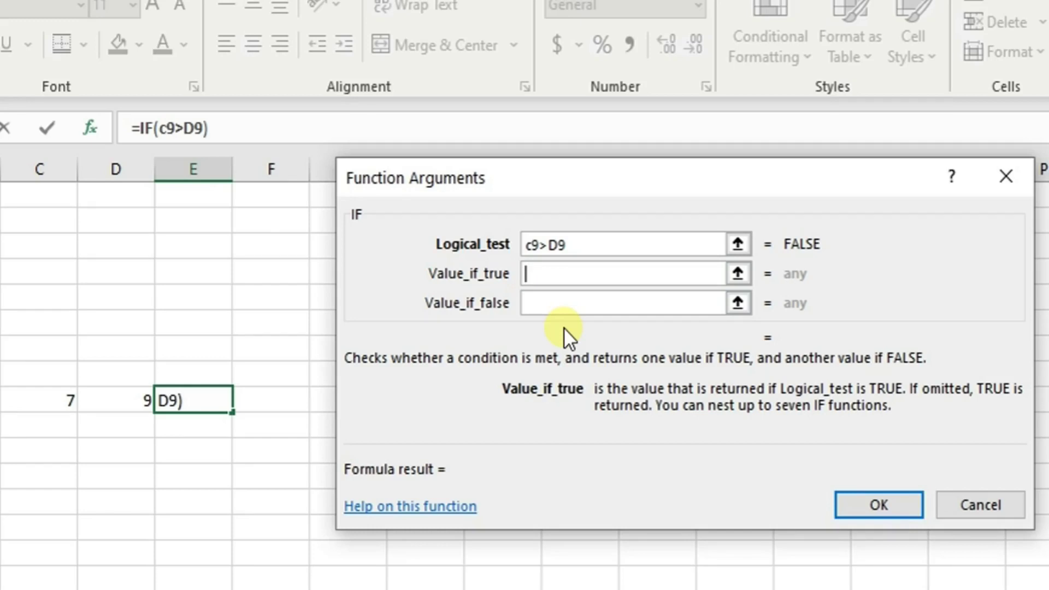
pyautogui.write('Bigge')
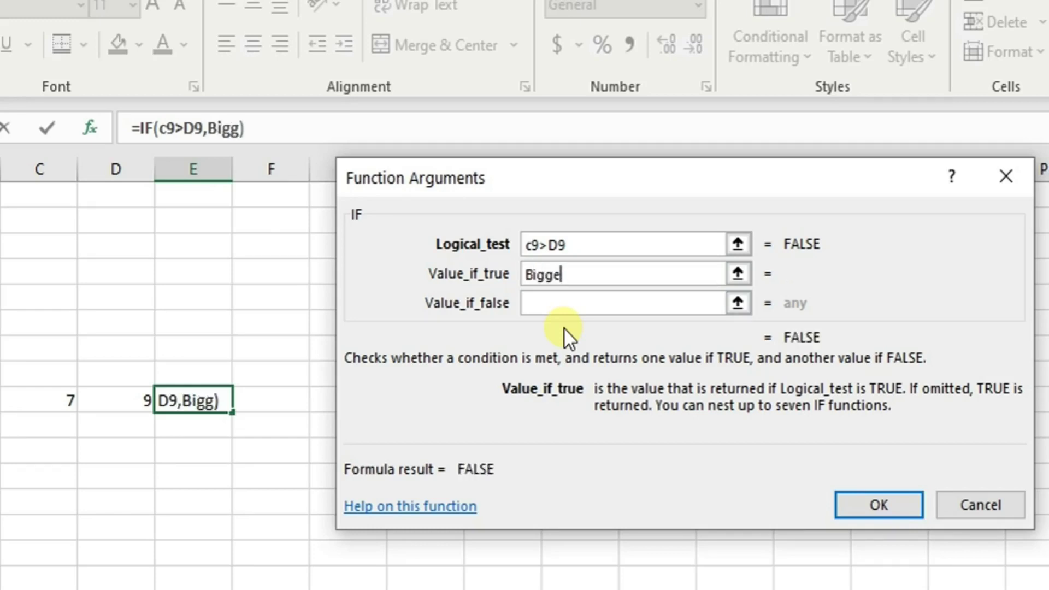
pyautogui.write('r')
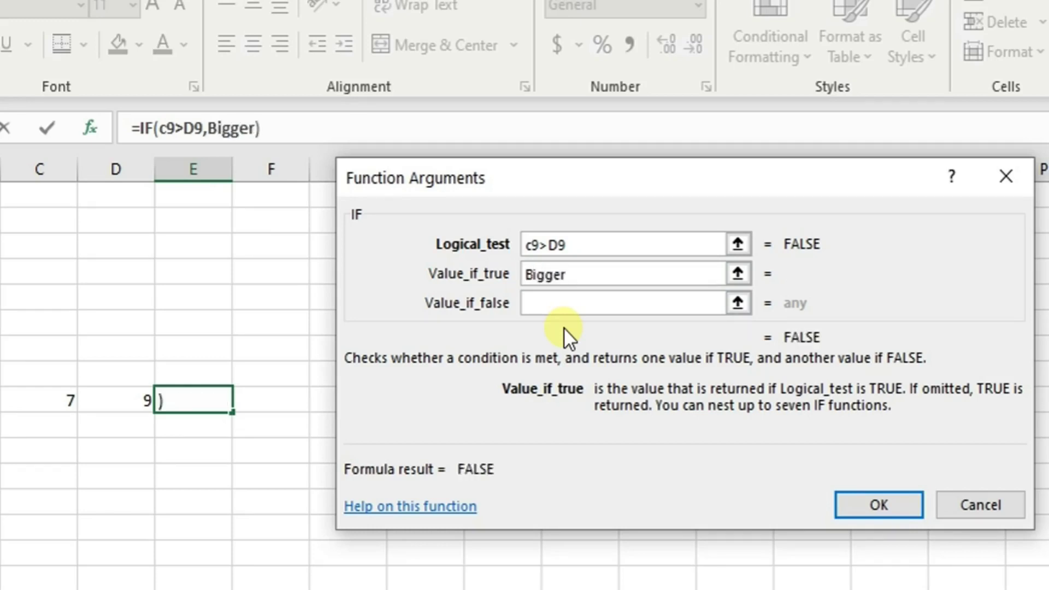
pyautogui.press('Tab')
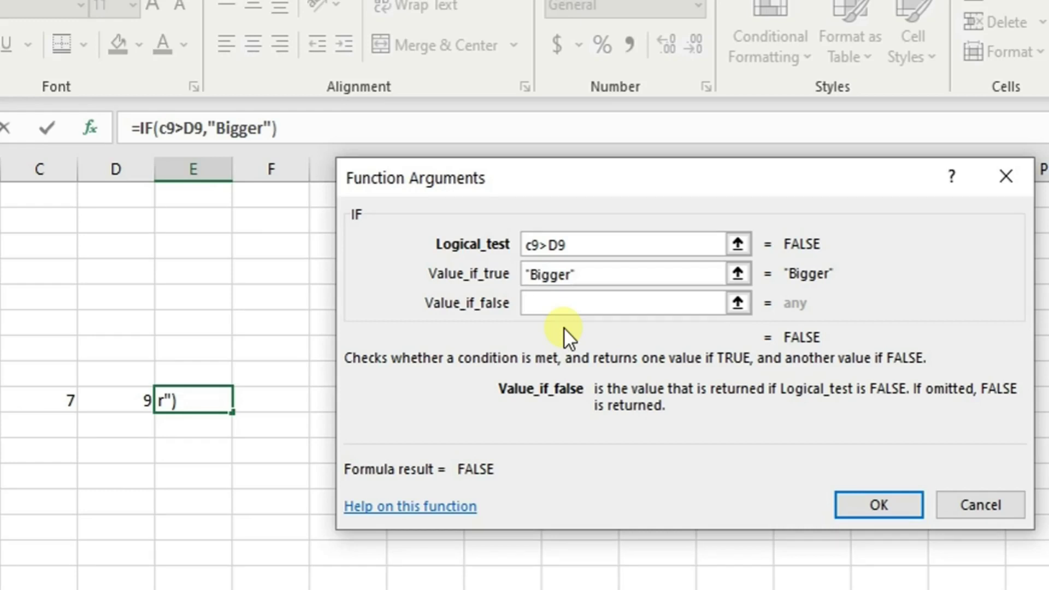
pyautogui.write('Smaller')
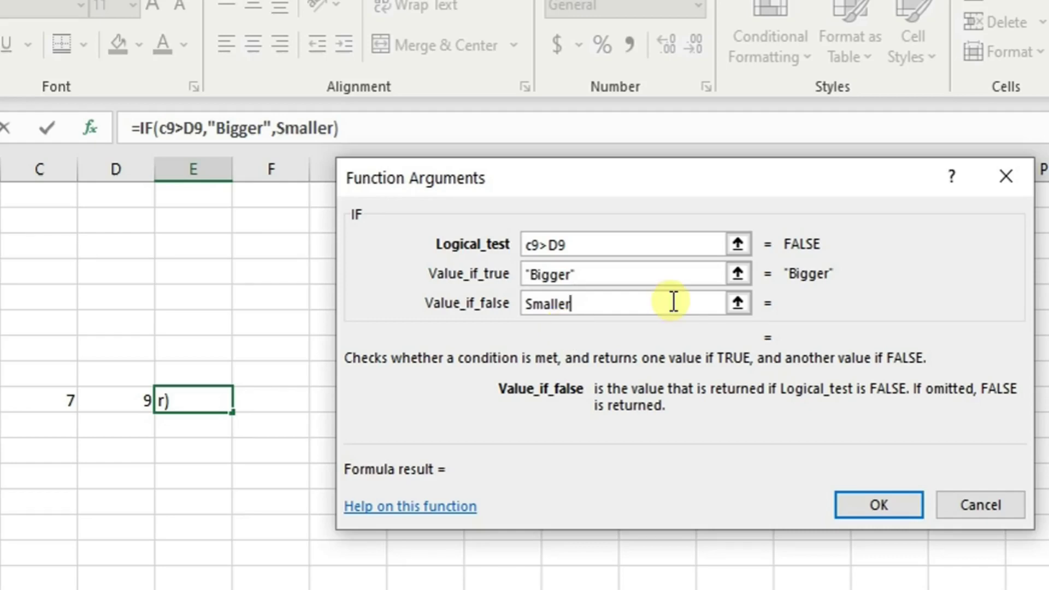
pyautogui.click(878, 509)
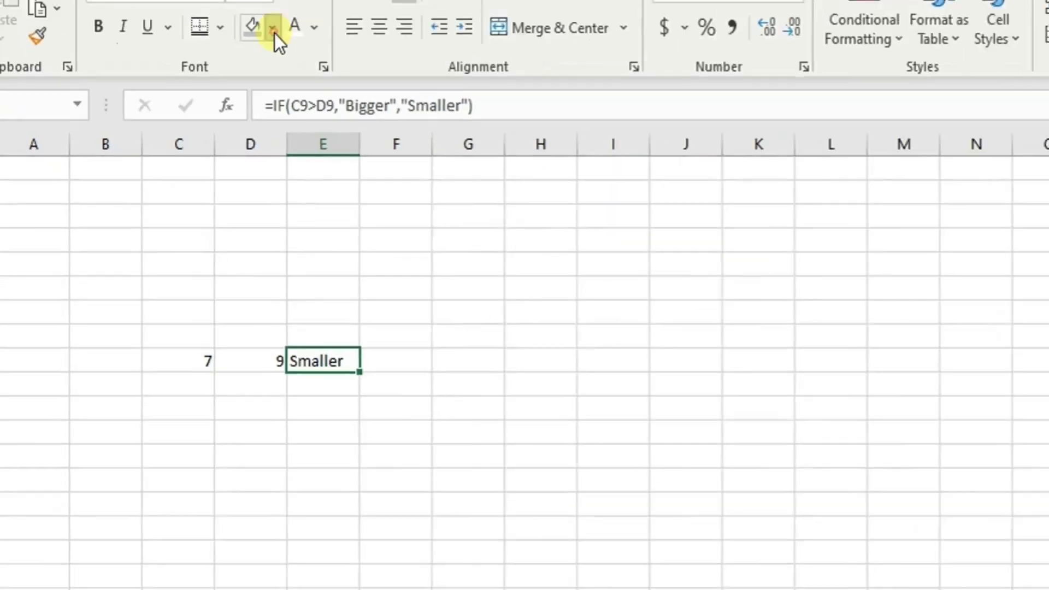
# Fill E9 with Yellow from the Standard Colors of Fill Color.
pyautogui.click(207, 96)
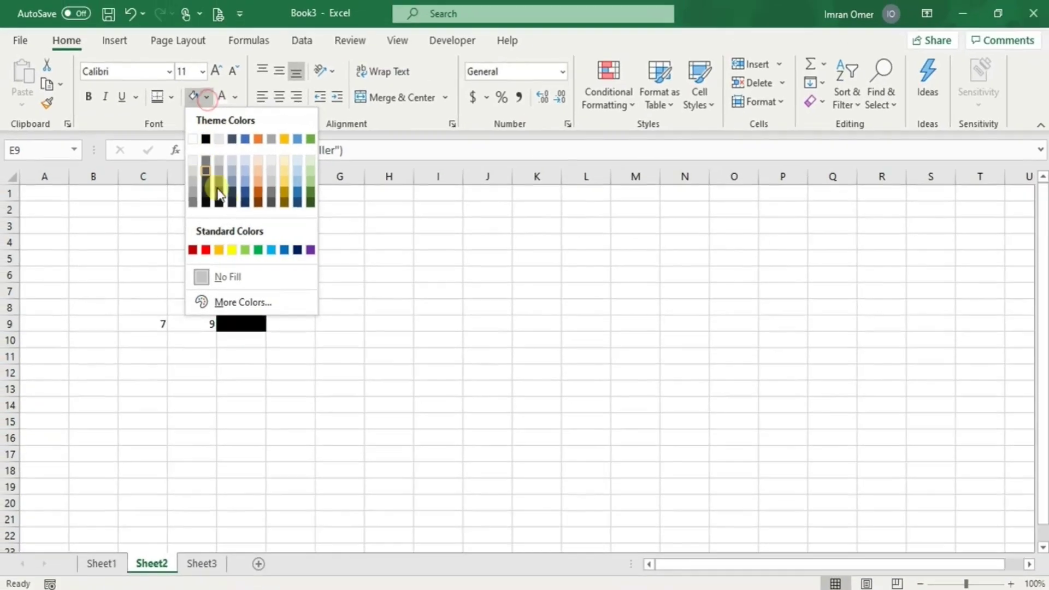
pyautogui.click(235, 248)
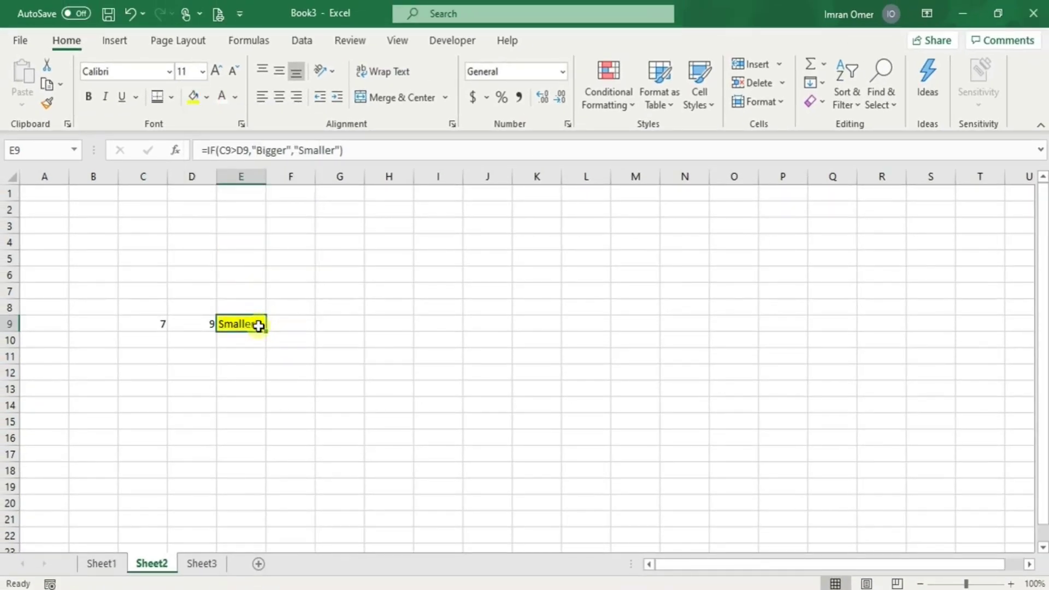